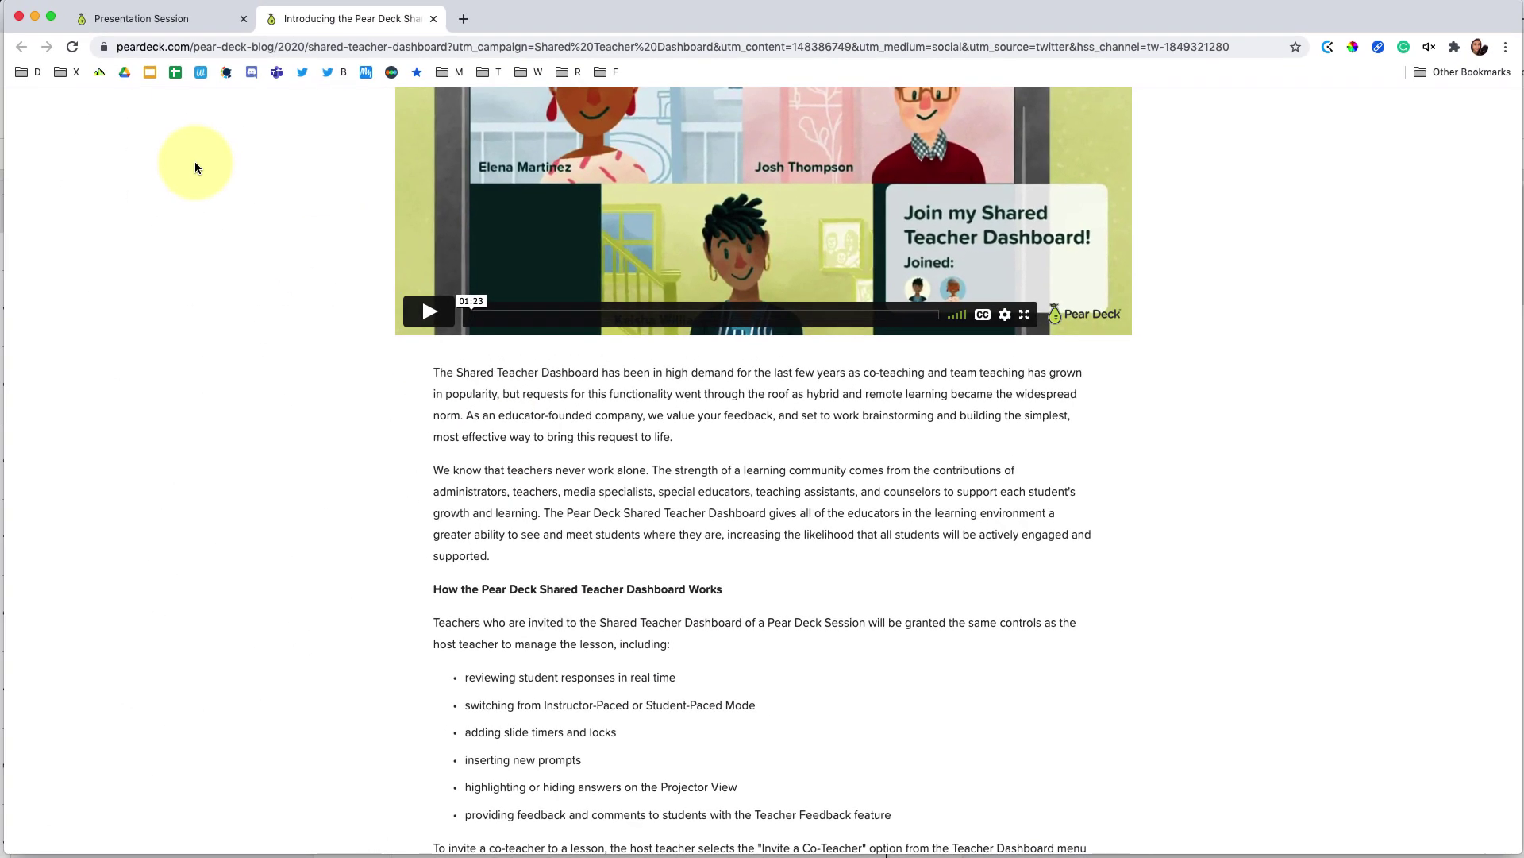
Open the running session's teacher dashboard in a new window and enlarge that window to fill the screen.
{"action": "left_click", "coordinate": [191, 18]}
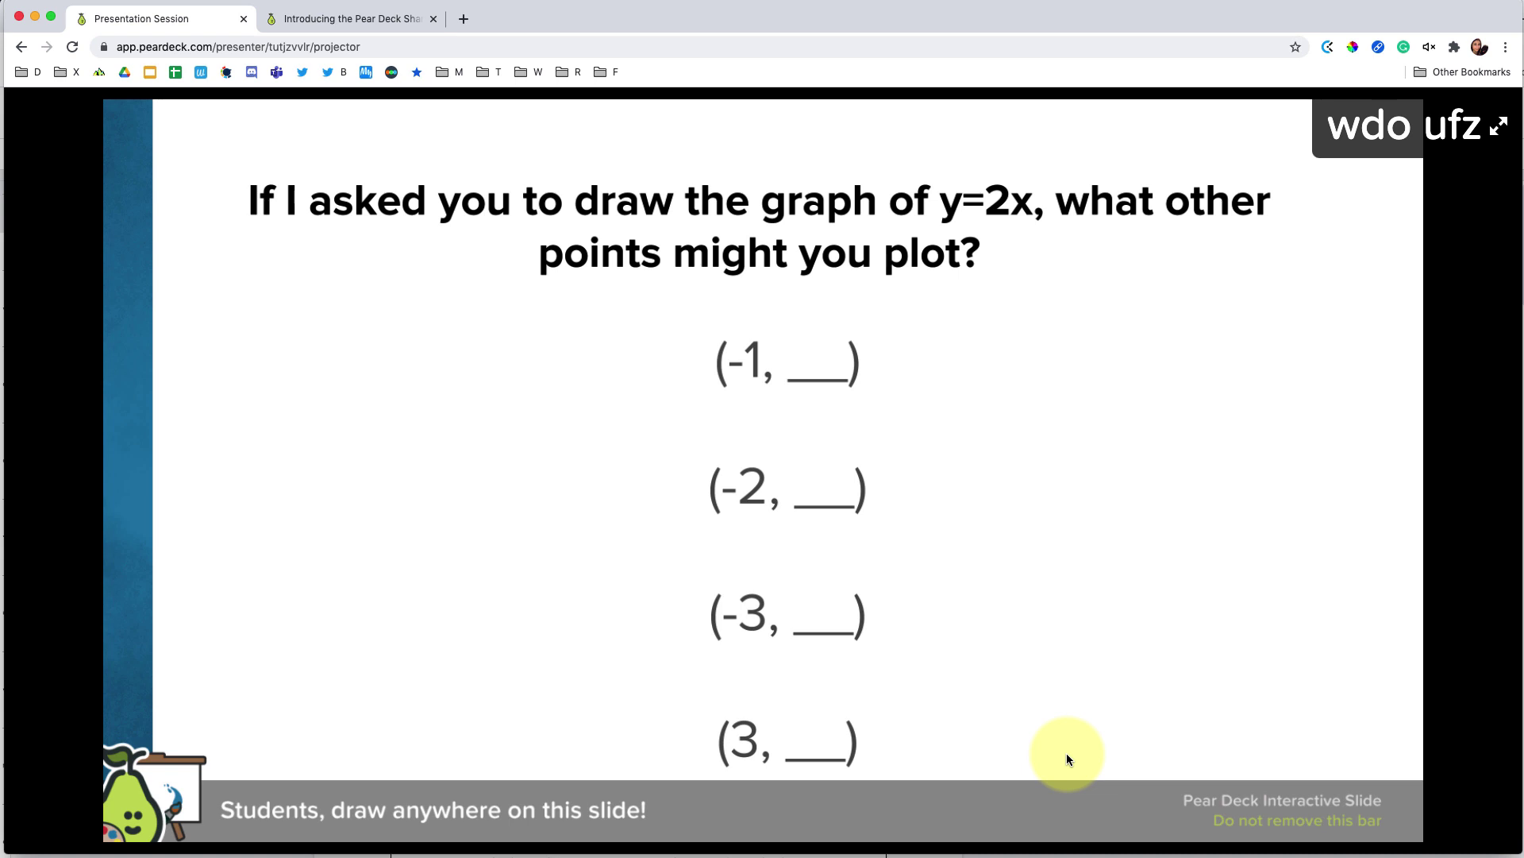
{"action": "mouse_move", "coordinate": [1437, 719]}
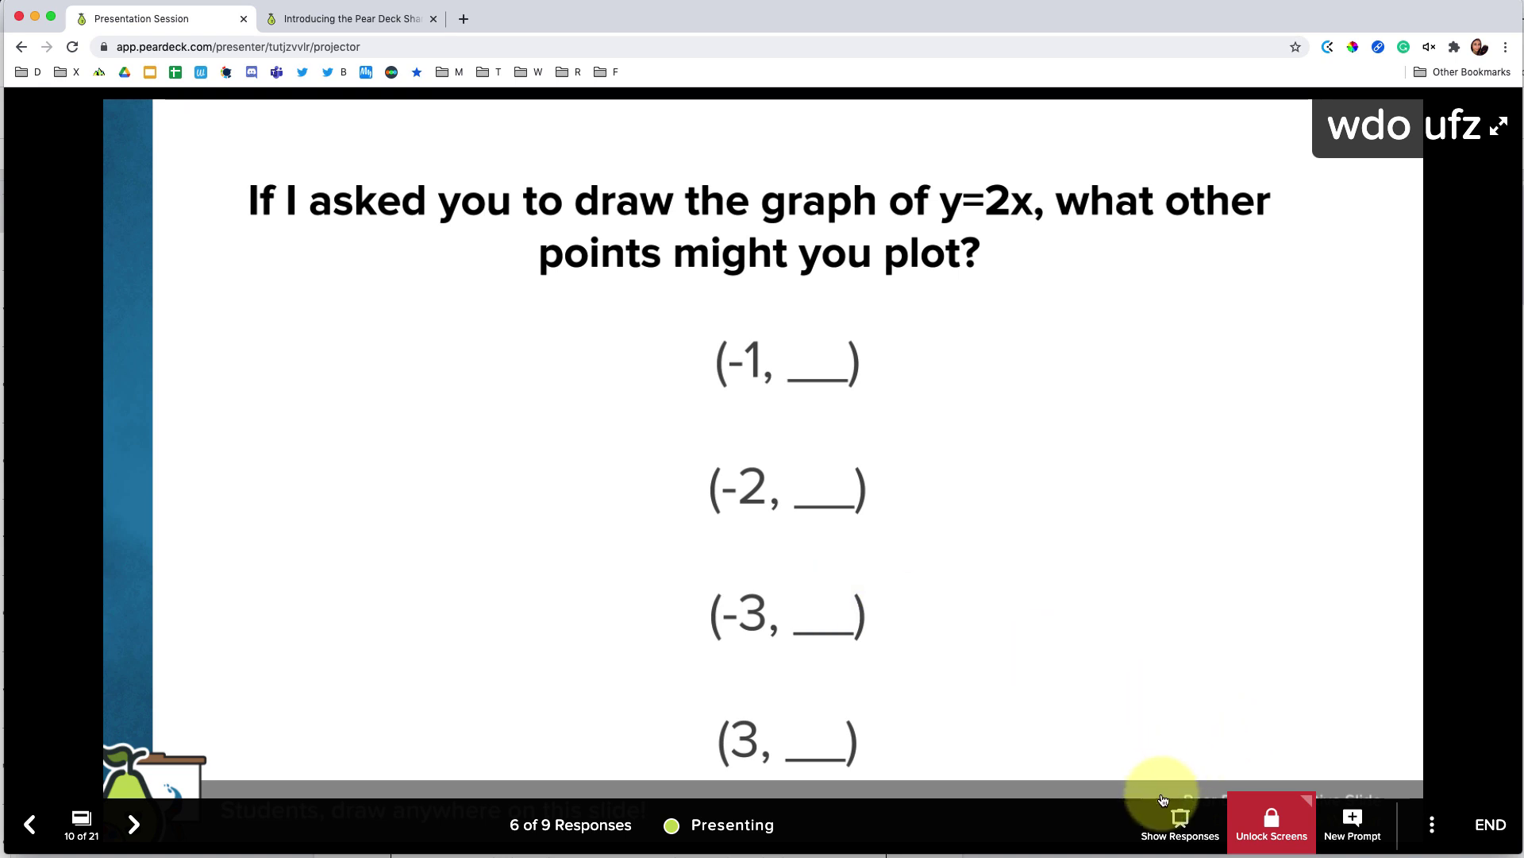
{"action": "left_click", "coordinate": [1434, 822]}
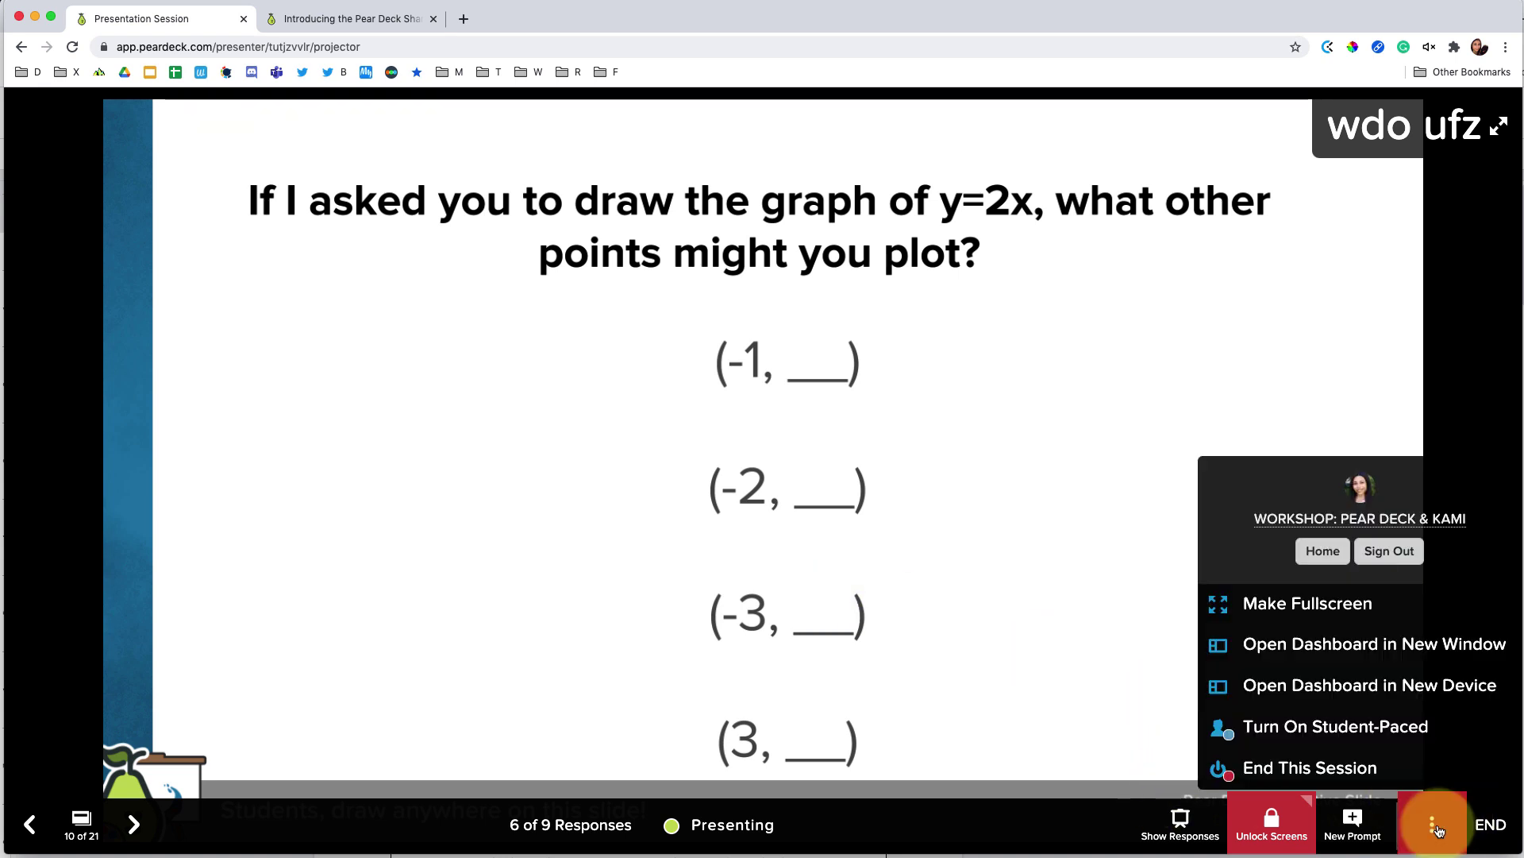
{"action": "left_click", "coordinate": [1427, 647]}
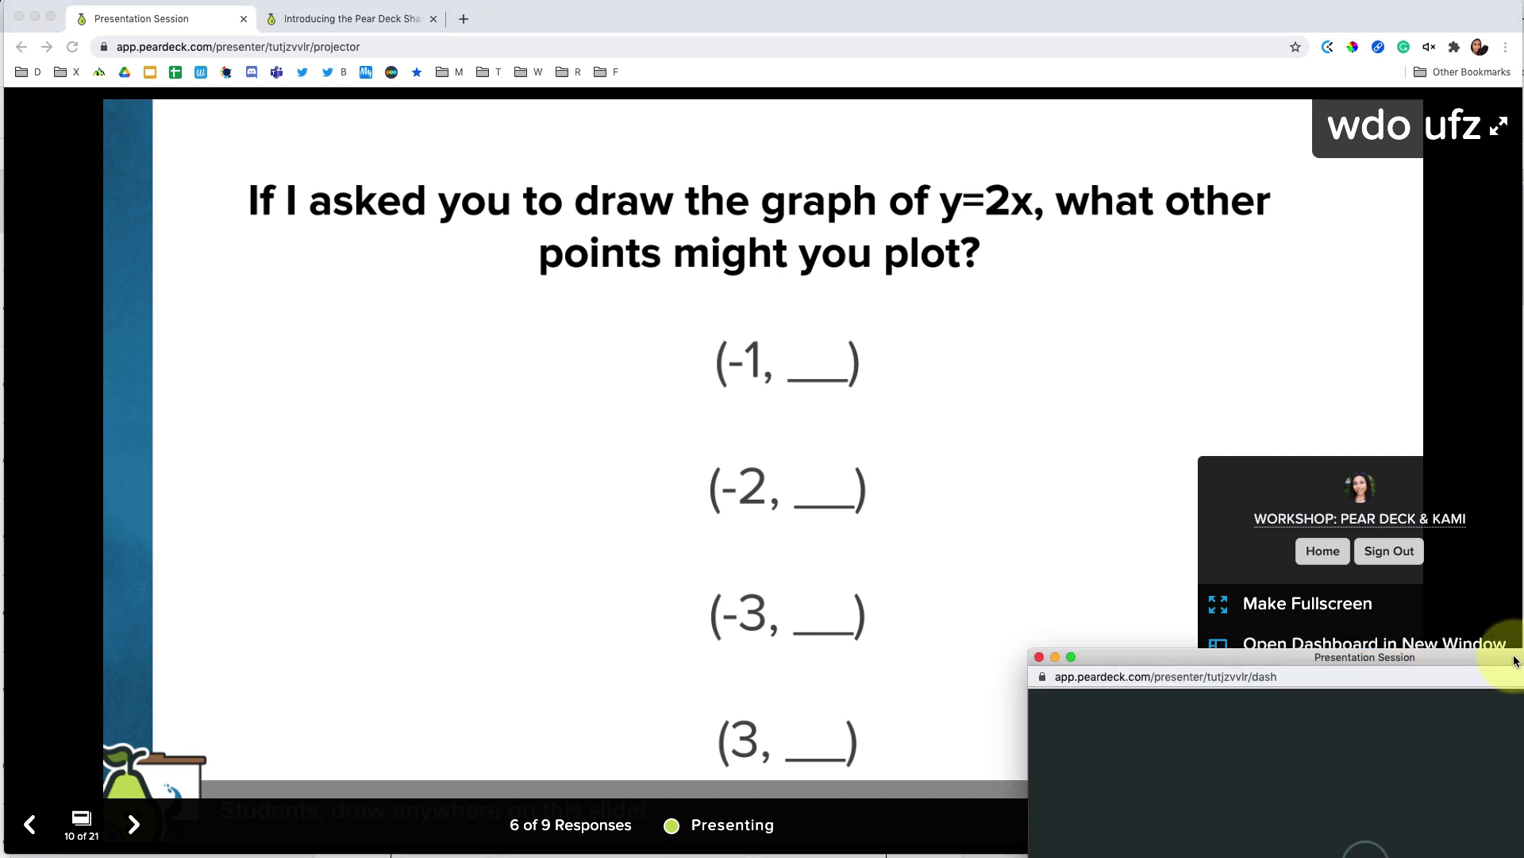
{"action": "left_click_drag", "start_coordinate": [1515, 661], "coordinate": [818, 8]}
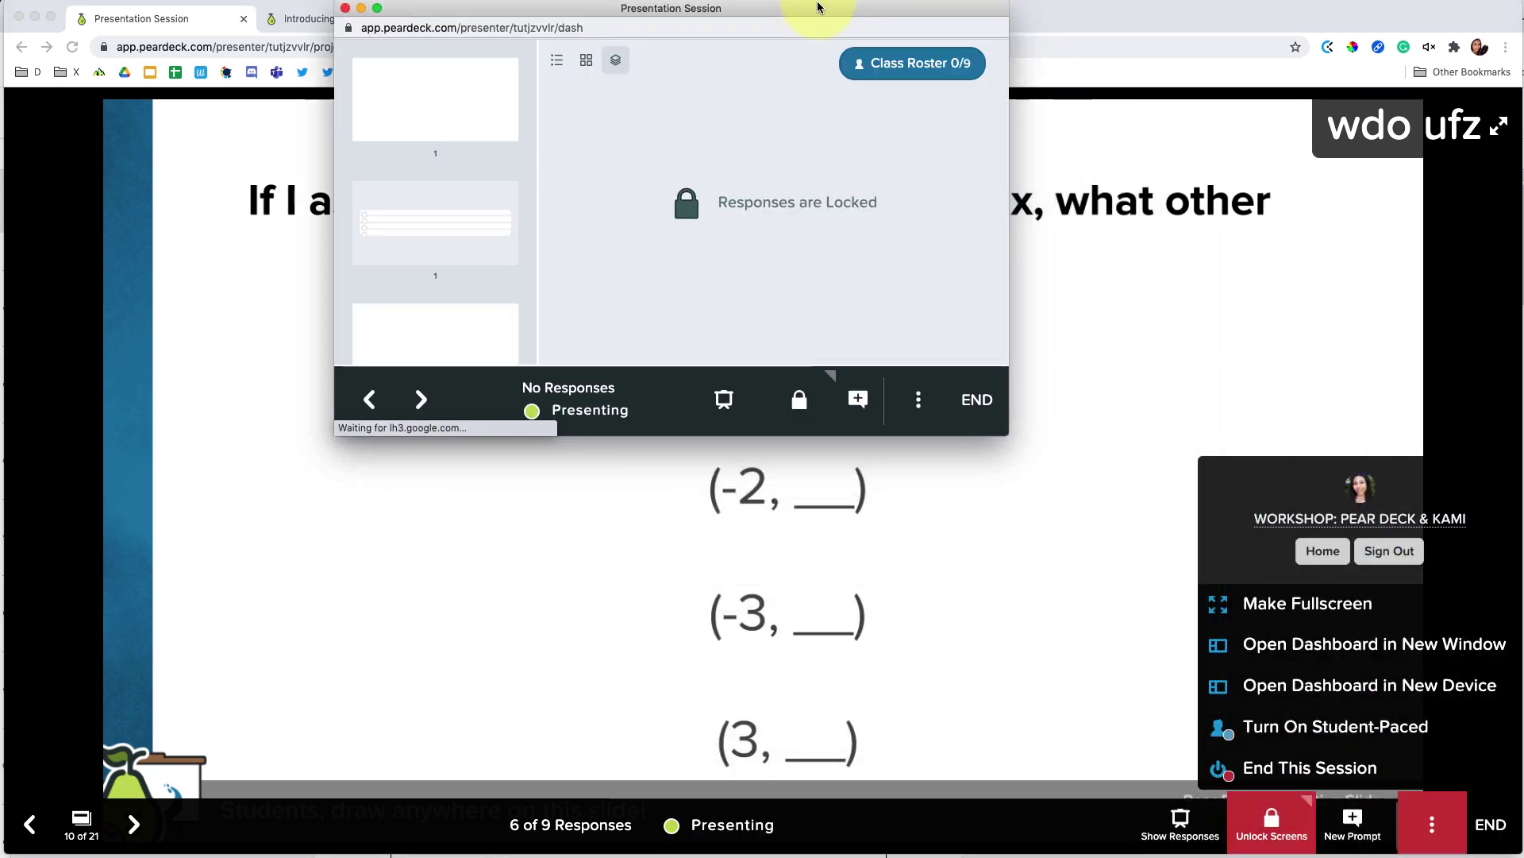
{"action": "left_click_drag", "start_coordinate": [1008, 433], "coordinate": [1519, 852]}
{"action": "left_click_drag", "start_coordinate": [334, 708], "coordinate": [1, 708]}
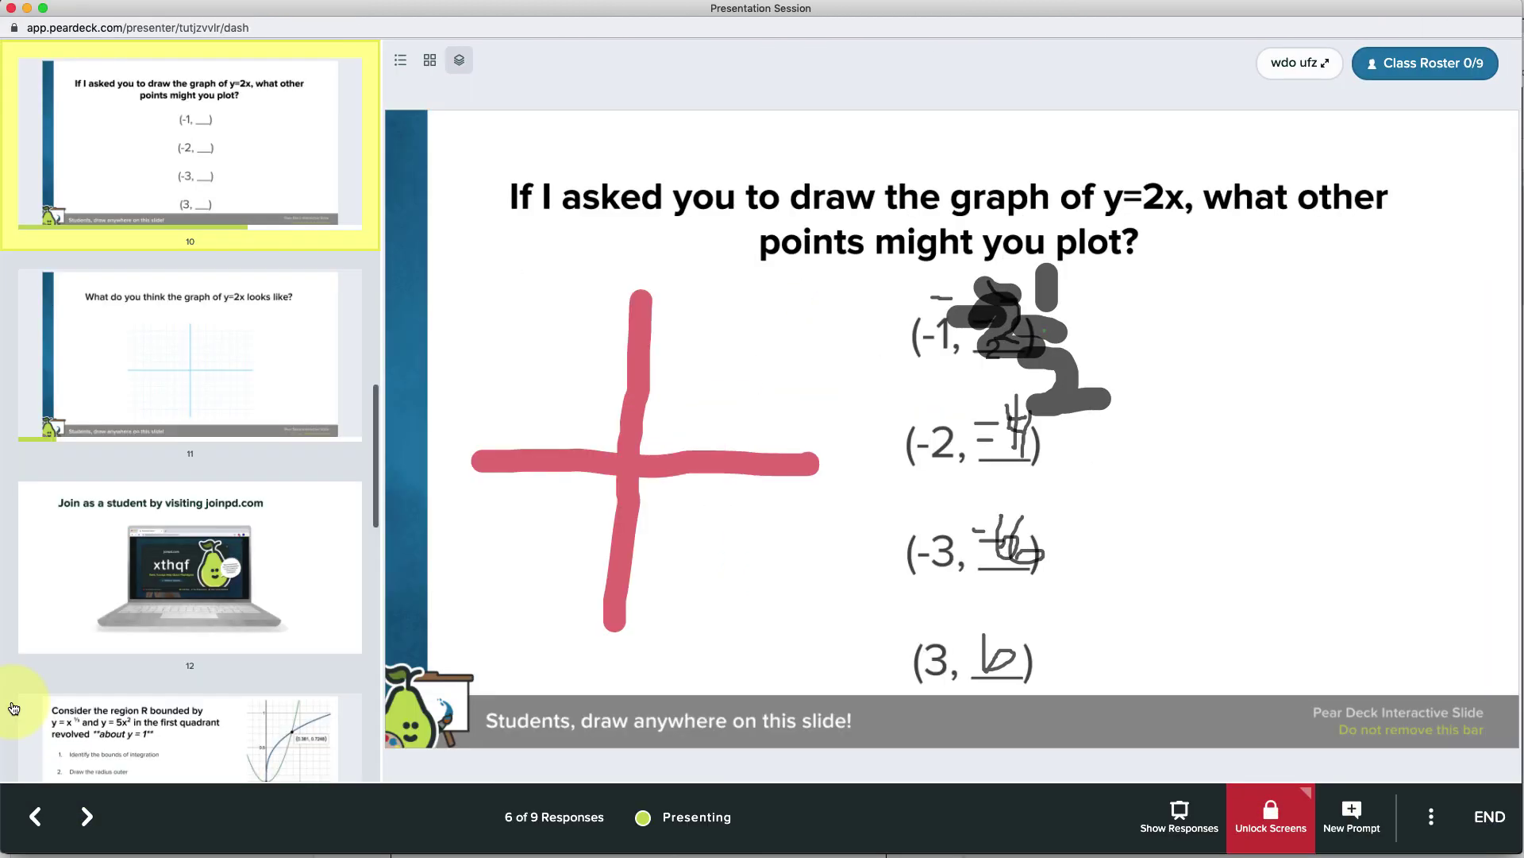
Copy the co-teacher invitation link for this session and close the invitation dialog.
{"action": "left_click", "coordinate": [1432, 818]}
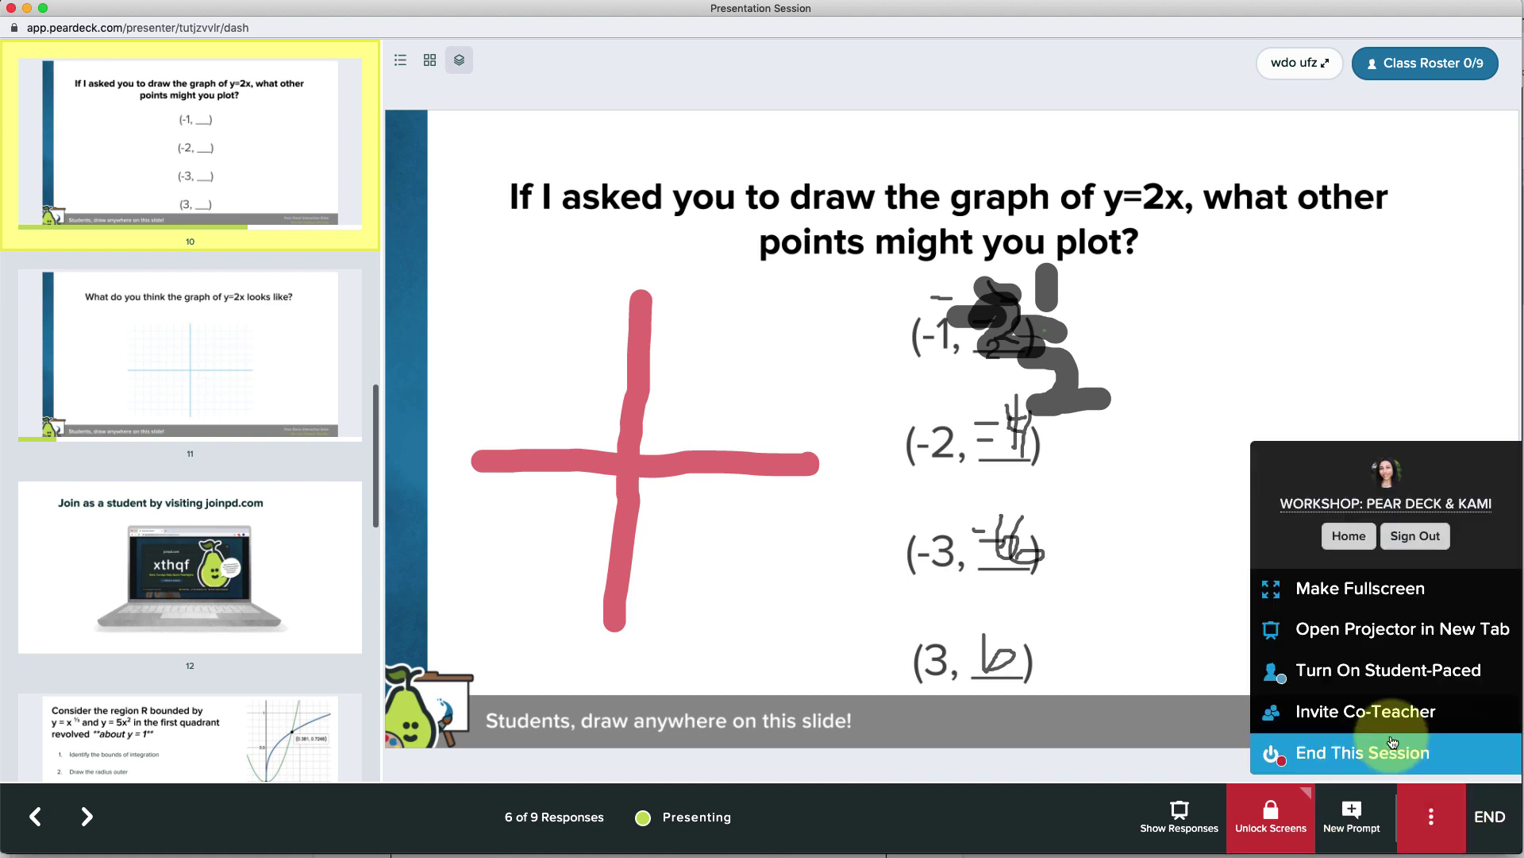
{"action": "left_click", "coordinate": [1382, 713]}
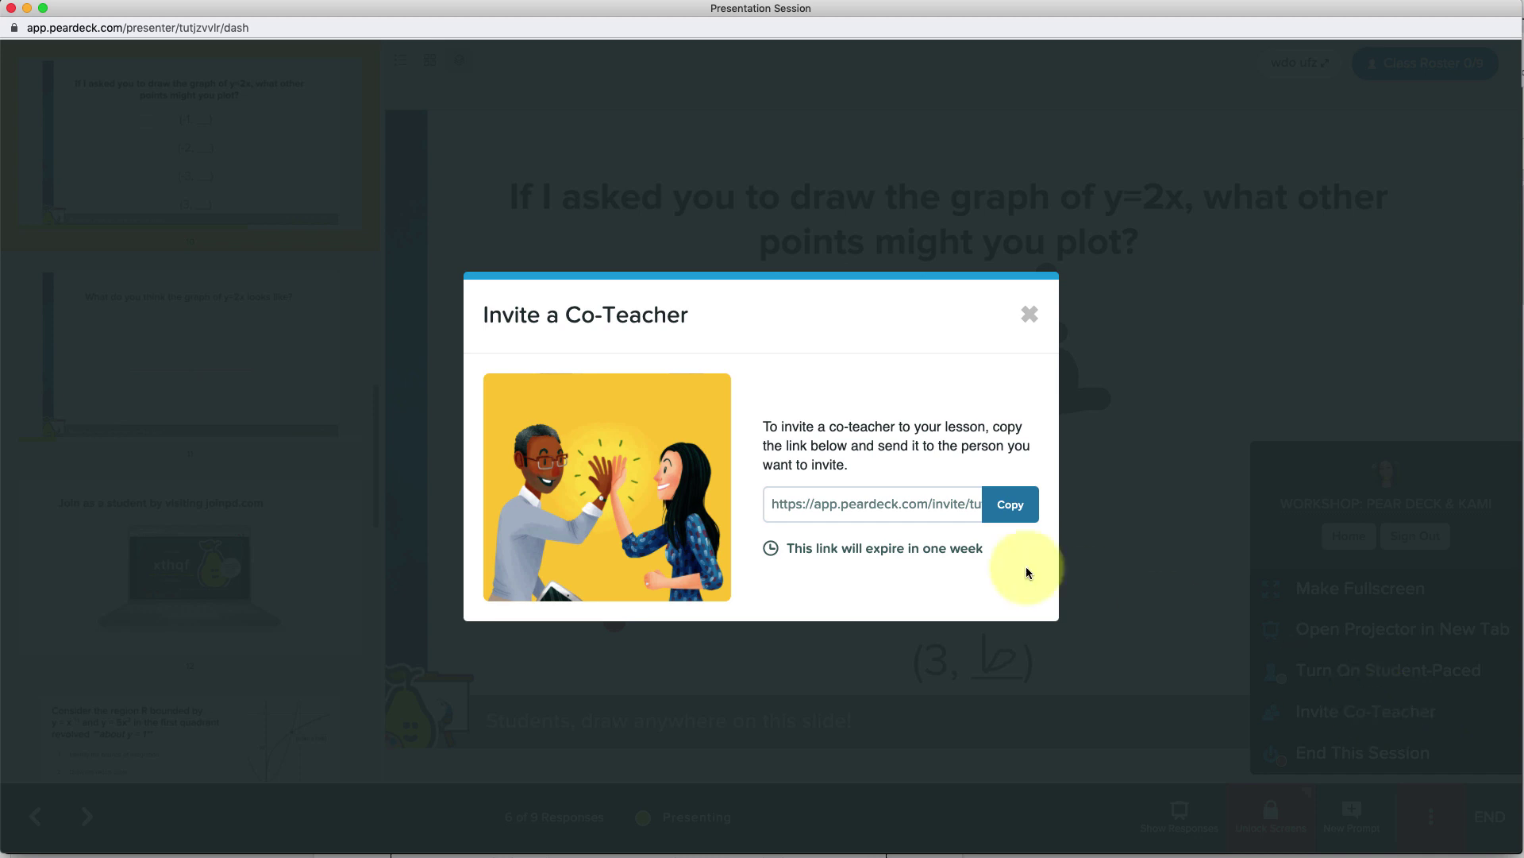
{"action": "left_click", "coordinate": [1013, 508]}
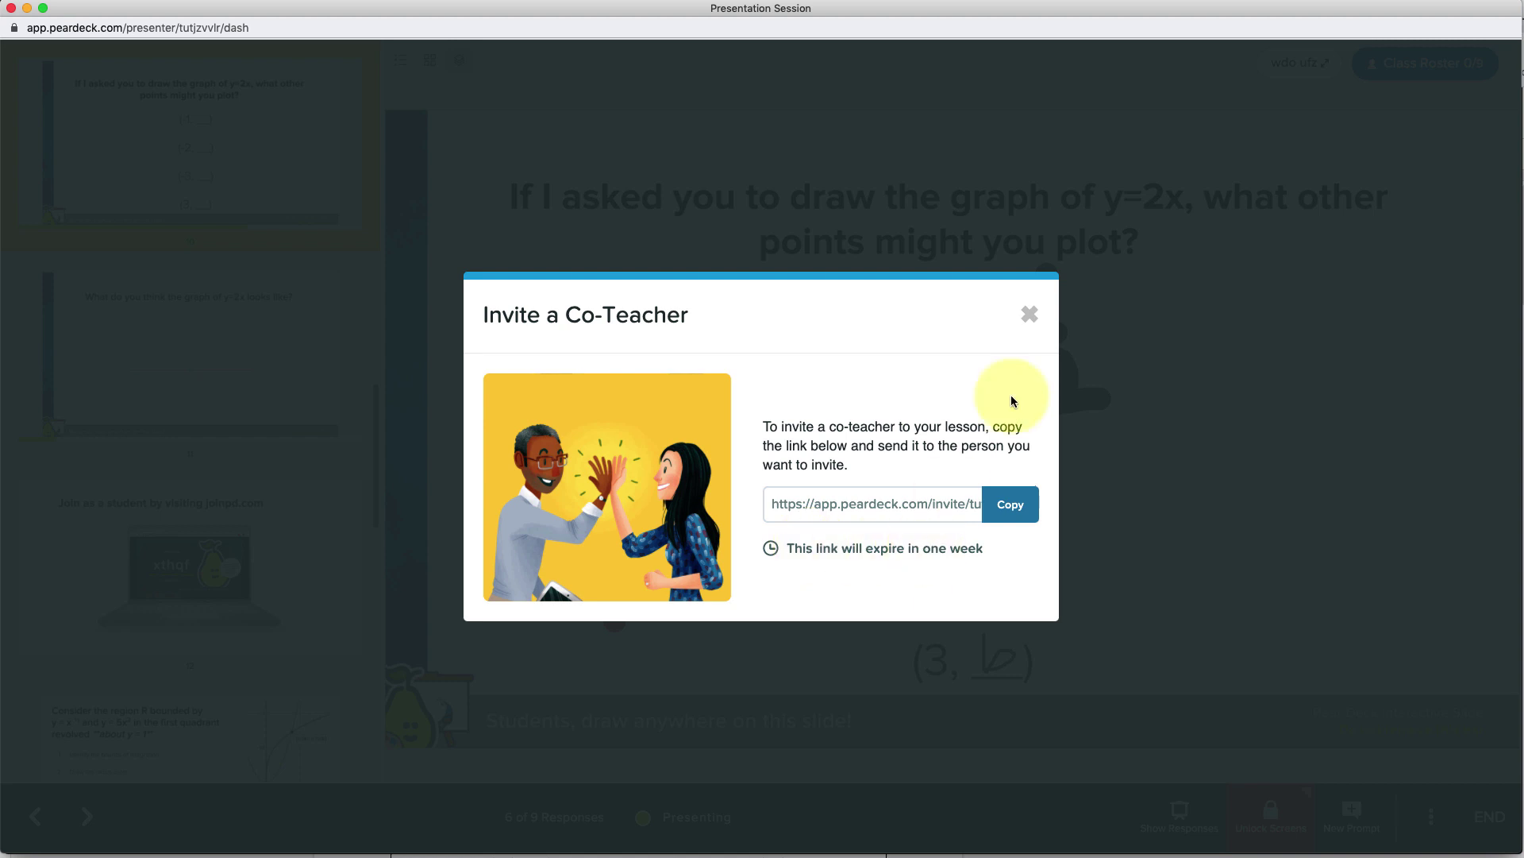
{"action": "left_click", "coordinate": [1029, 314]}
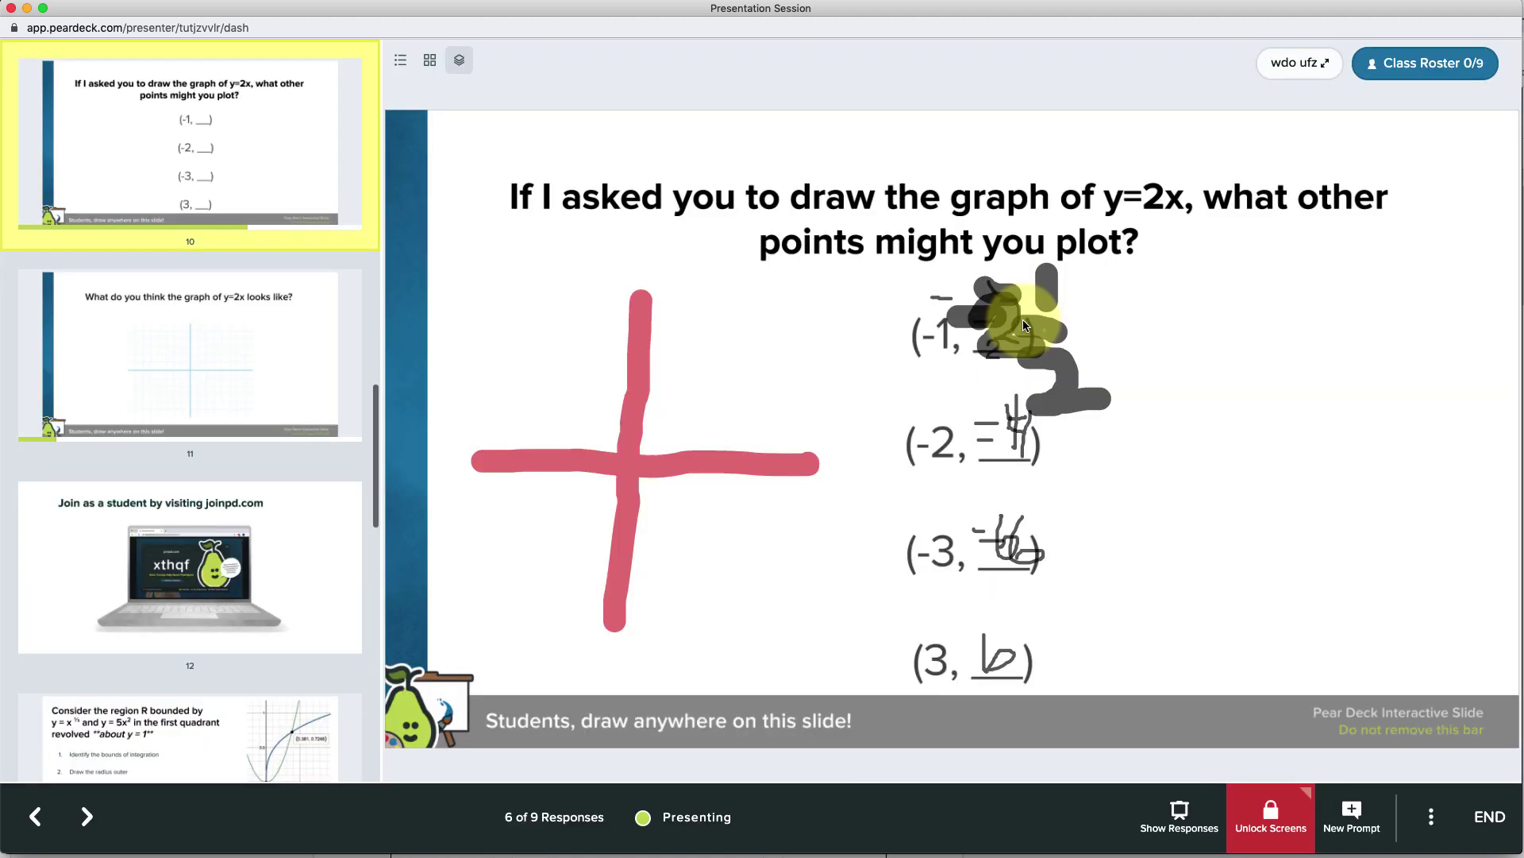
Check the teachers list in the class roster and the options it and the session menu offer for inviting a co-teacher.
{"action": "left_click", "coordinate": [1415, 63]}
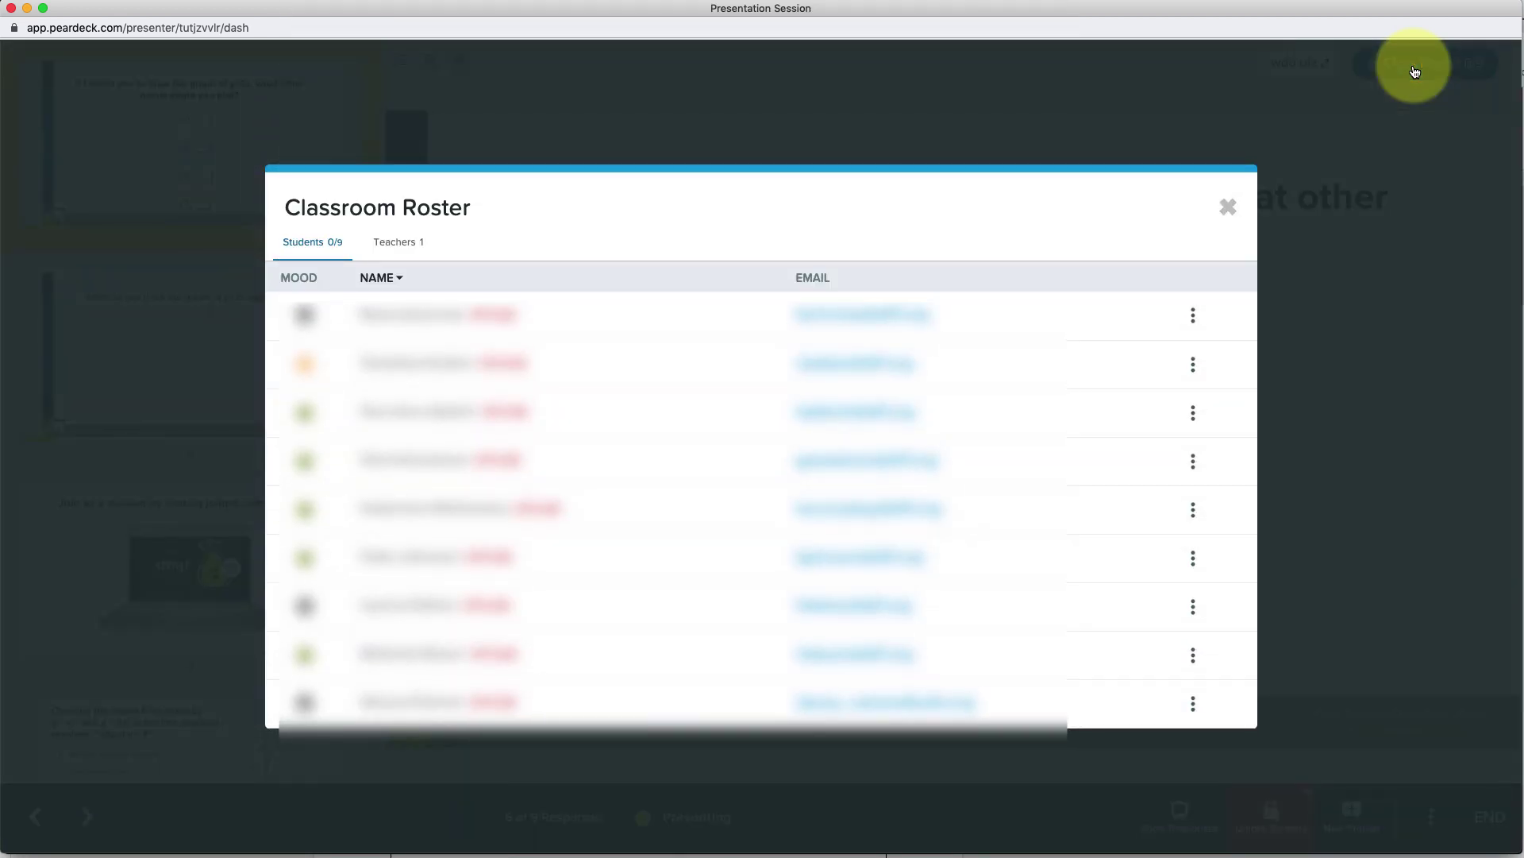
{"action": "left_click", "coordinate": [395, 251]}
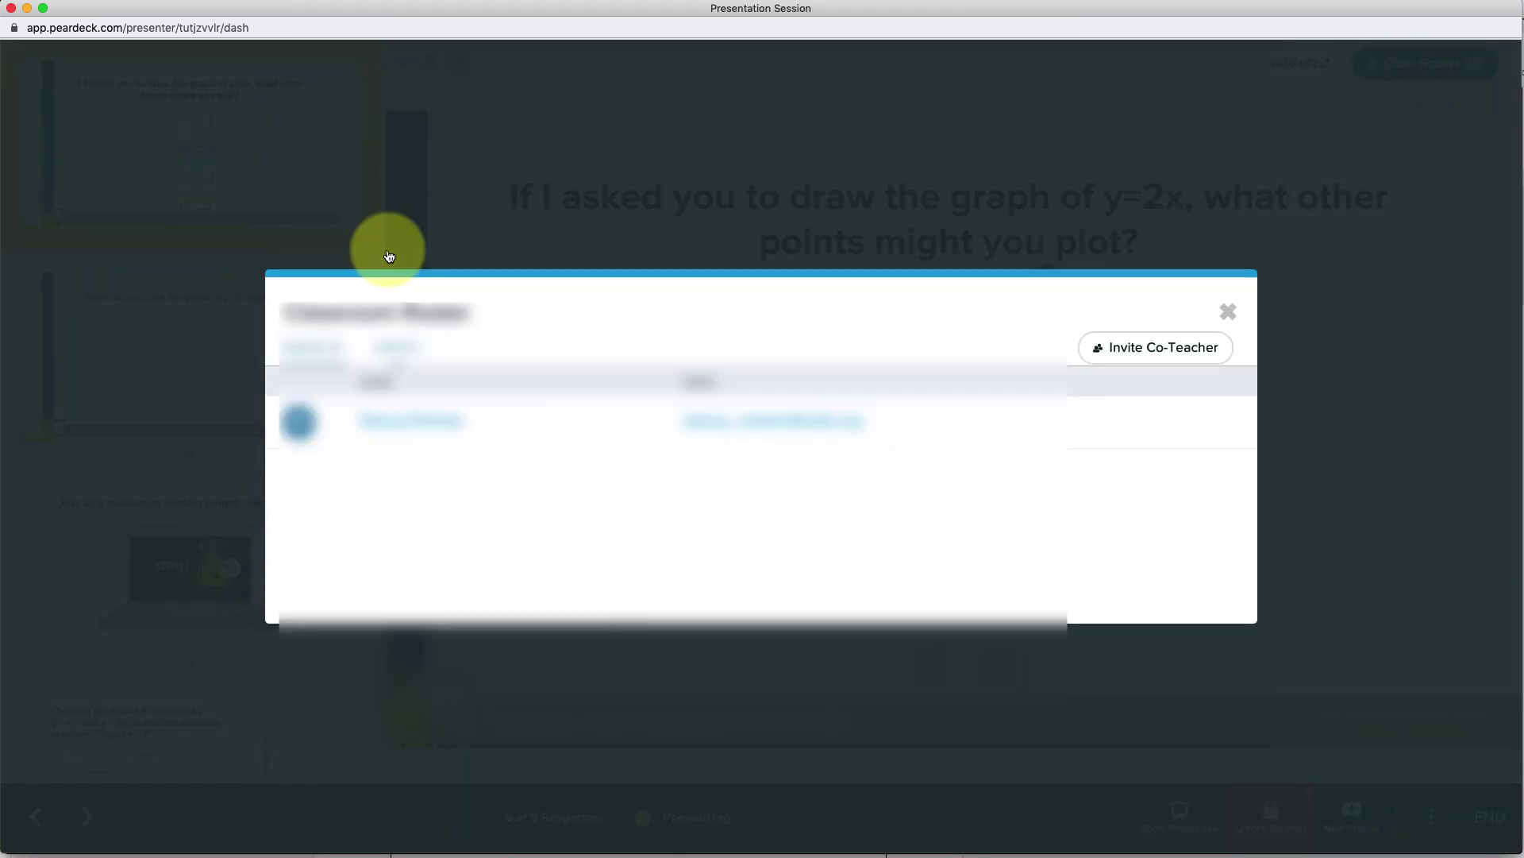
{"action": "left_click", "coordinate": [1126, 343]}
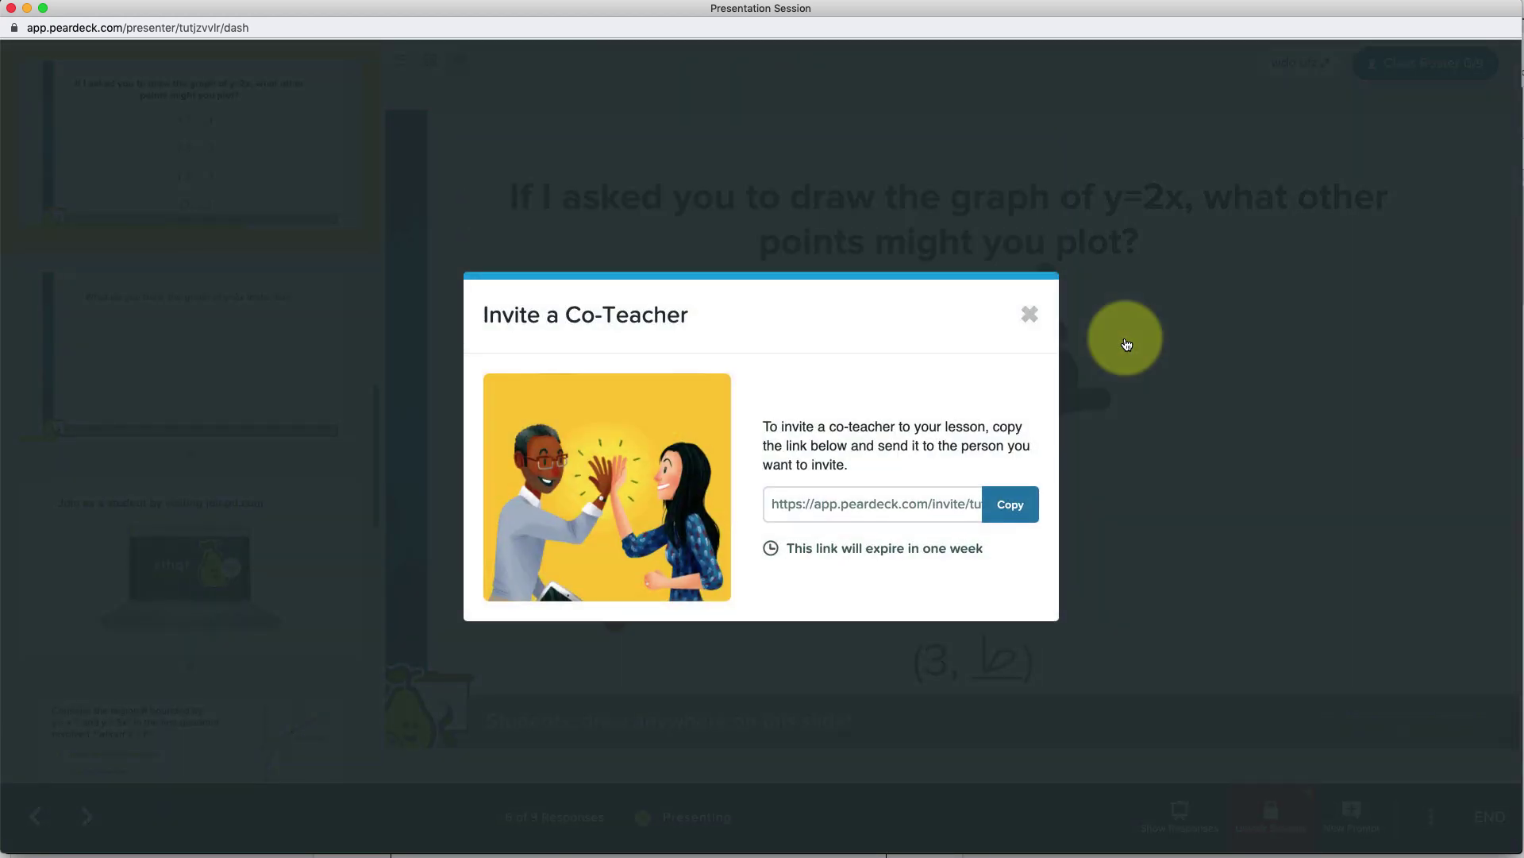
{"action": "left_click", "coordinate": [1030, 315]}
{"action": "left_click", "coordinate": [1235, 308]}
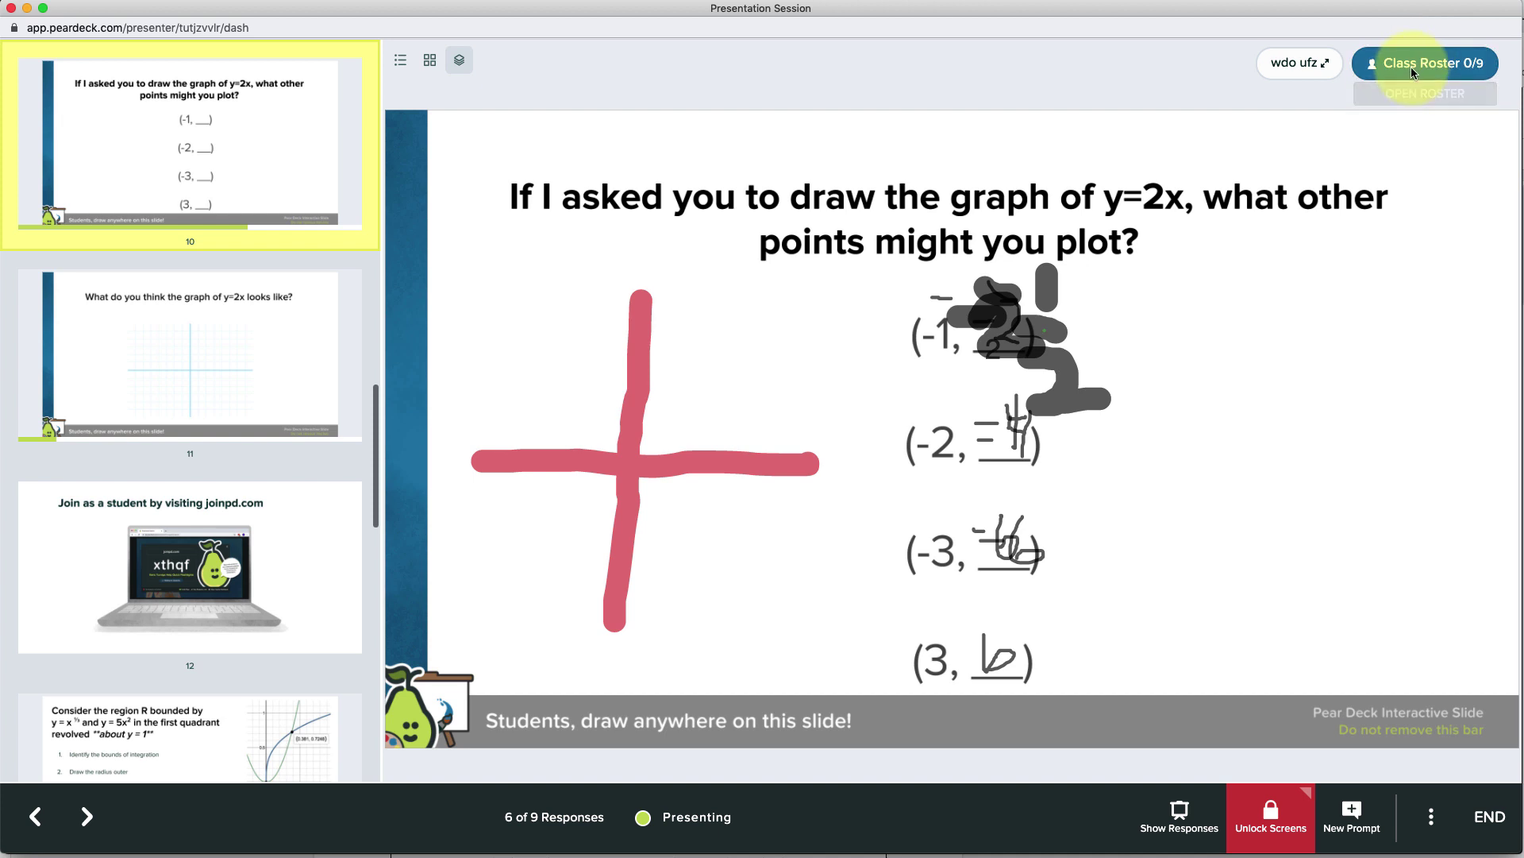
{"action": "left_click", "coordinate": [1427, 840]}
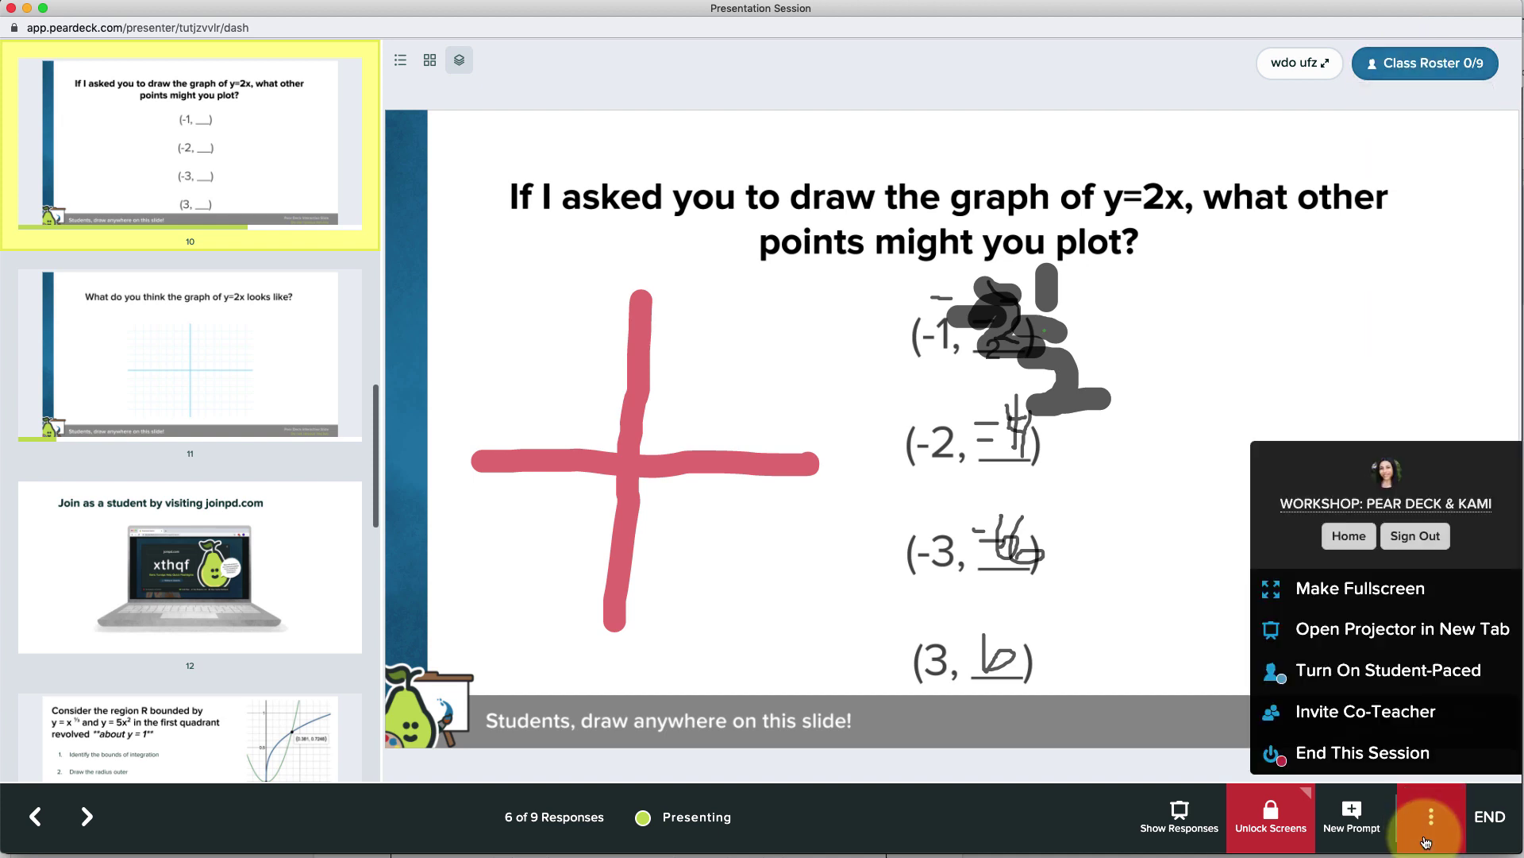
{"action": "left_click", "coordinate": [1189, 455]}
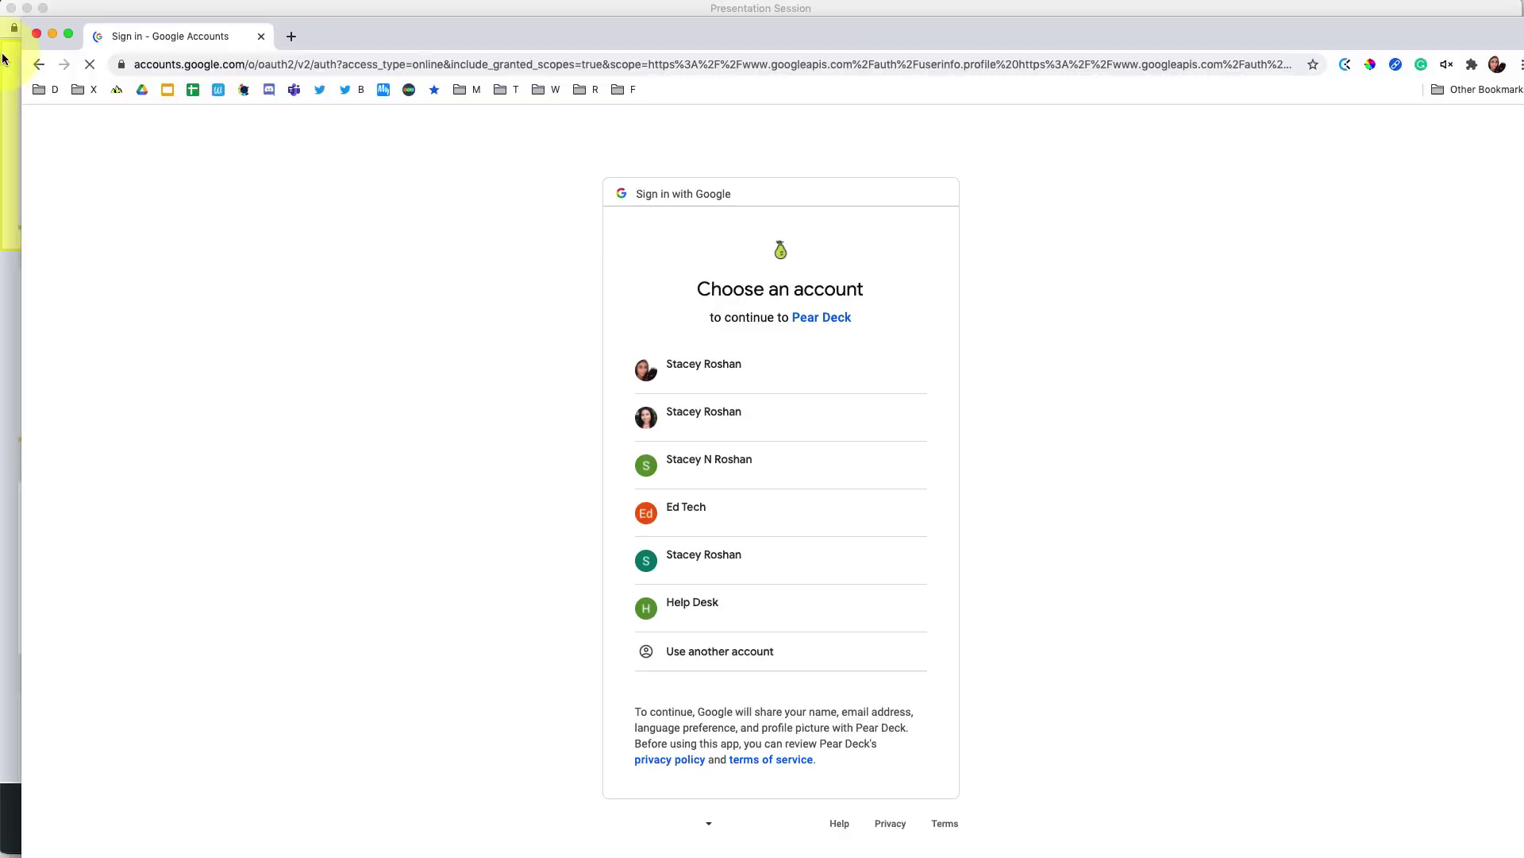
Sign in with the co-teacher's Google account and enter the shared teacher dashboard.
{"action": "left_click", "coordinate": [758, 516]}
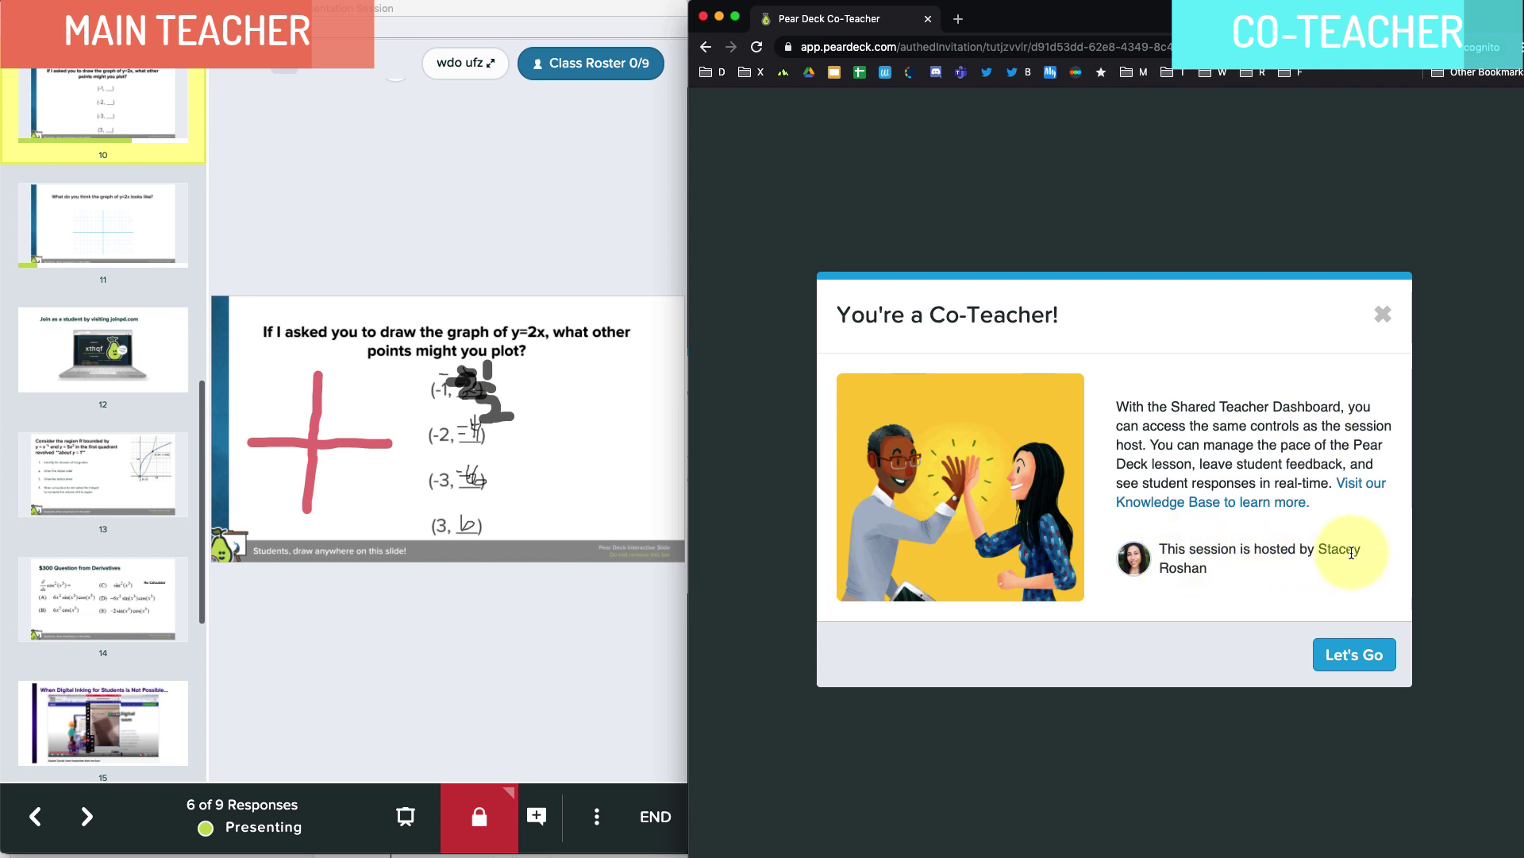
{"action": "left_click", "coordinate": [1367, 667]}
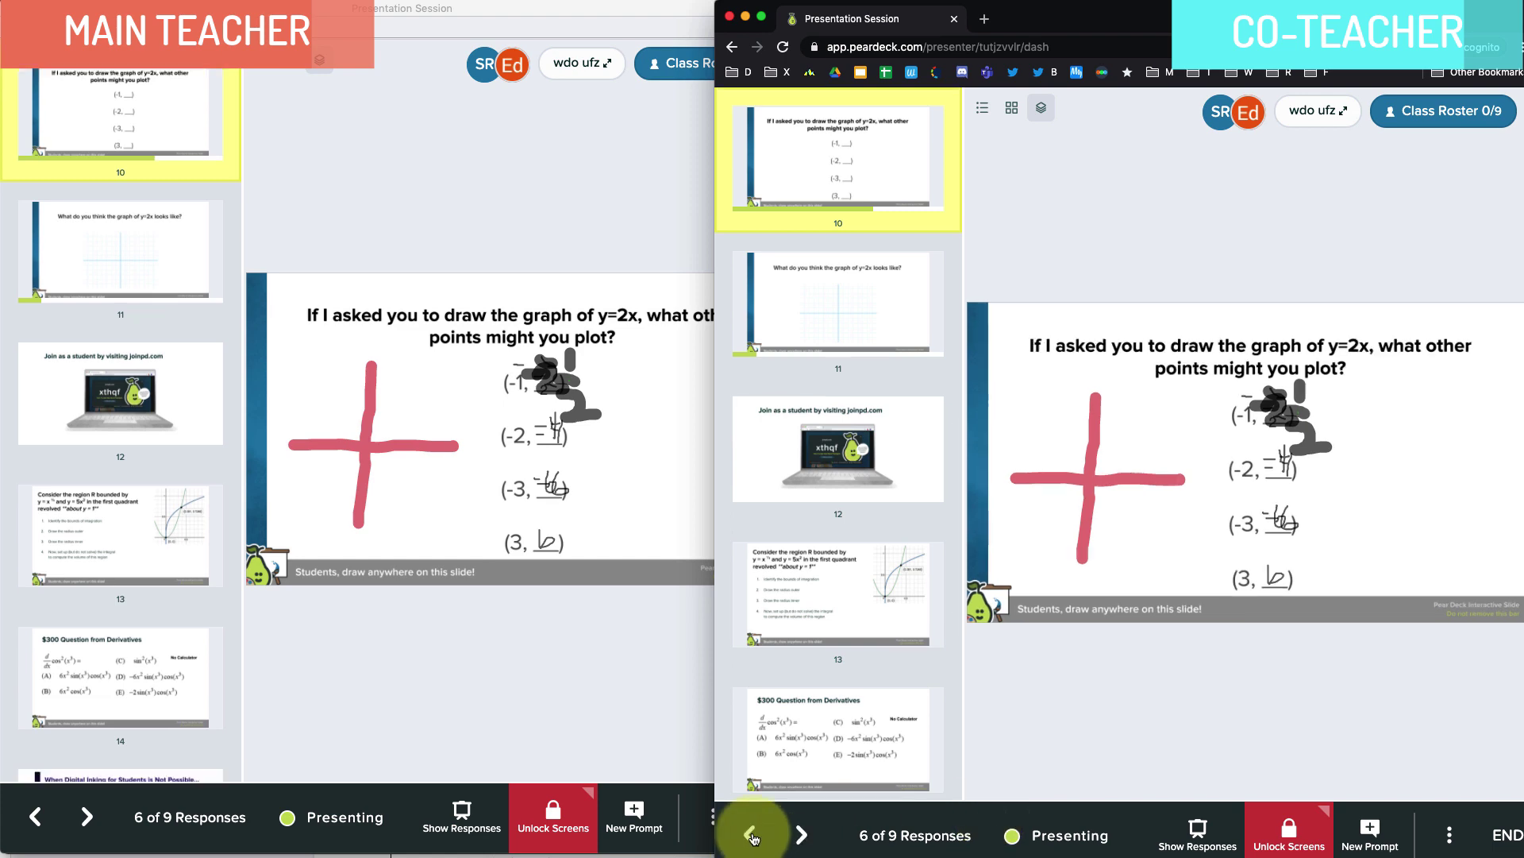
From the co-teacher's dashboard, move the session back one slide to slide 9 and hide the notes.
{"action": "left_click", "coordinate": [751, 834]}
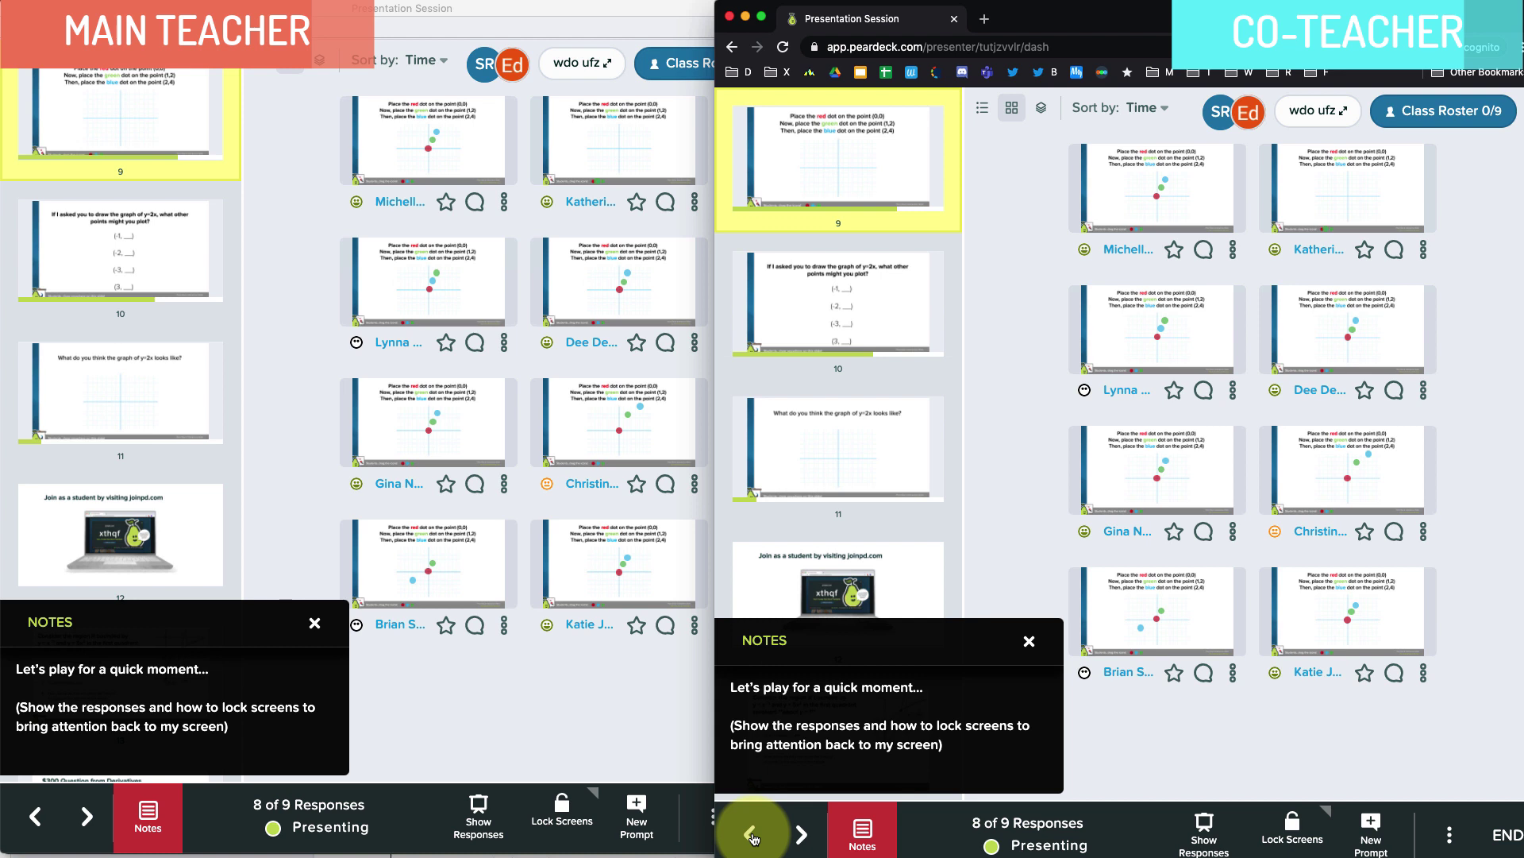
{"action": "left_click", "coordinate": [863, 830]}
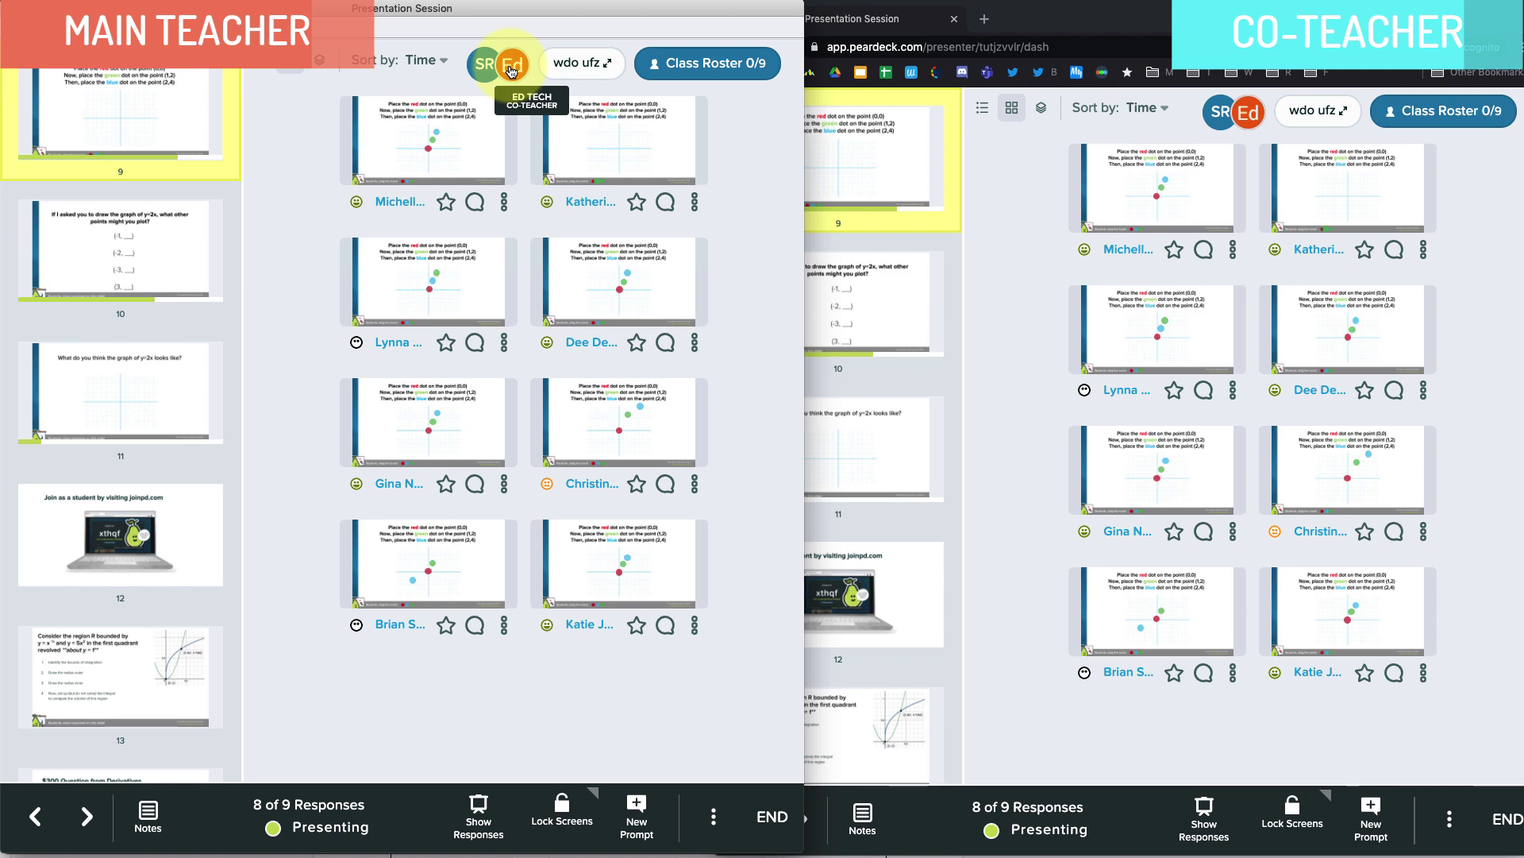
View the teachers list and its co-teacher invitation on the main teacher's dashboard, then close both.
{"action": "left_click", "coordinate": [512, 73]}
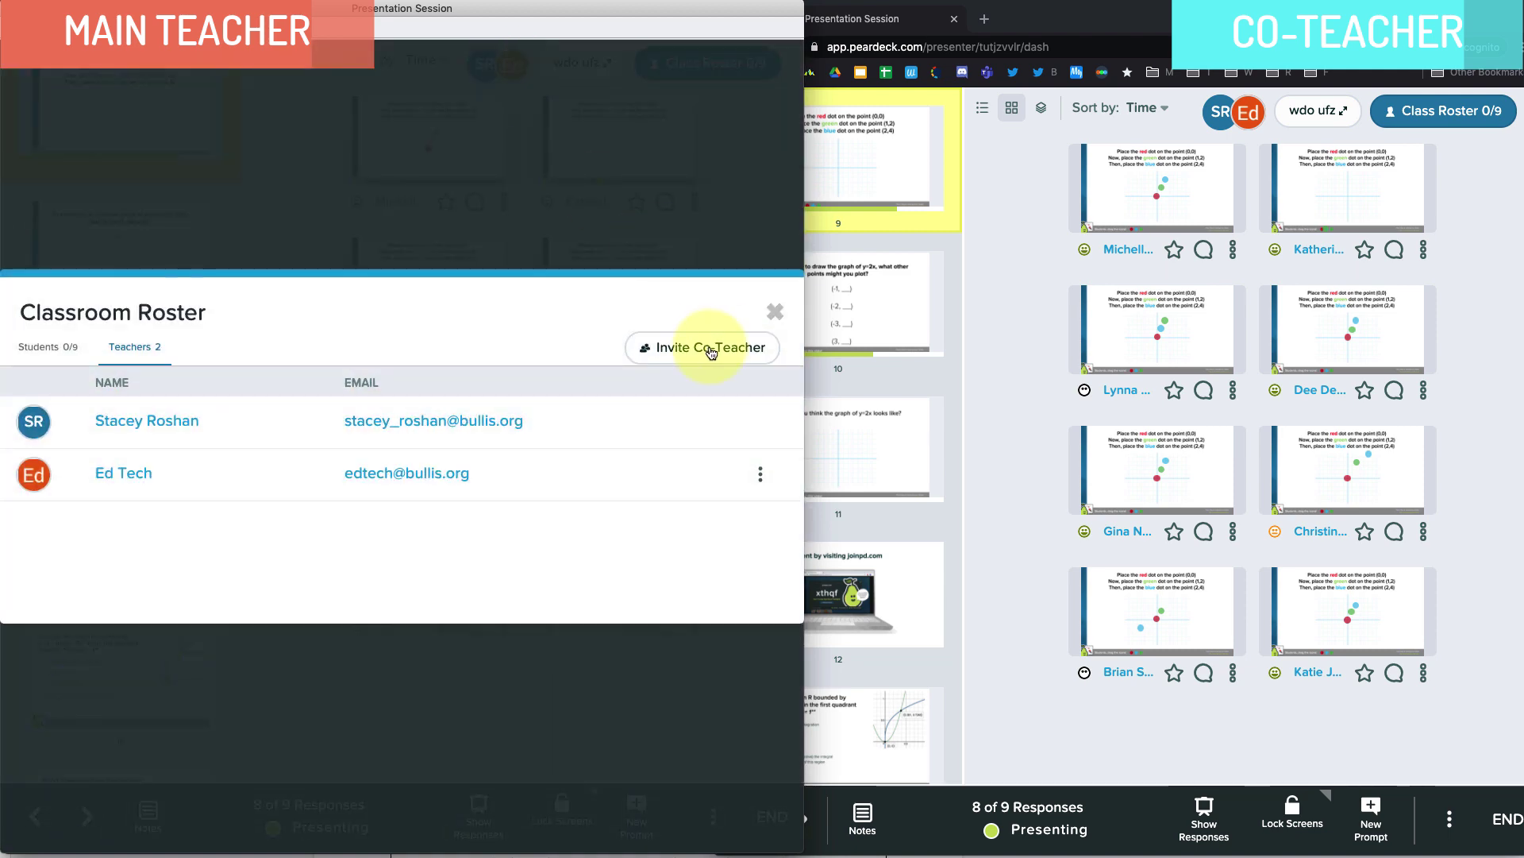
{"action": "left_click", "coordinate": [718, 349]}
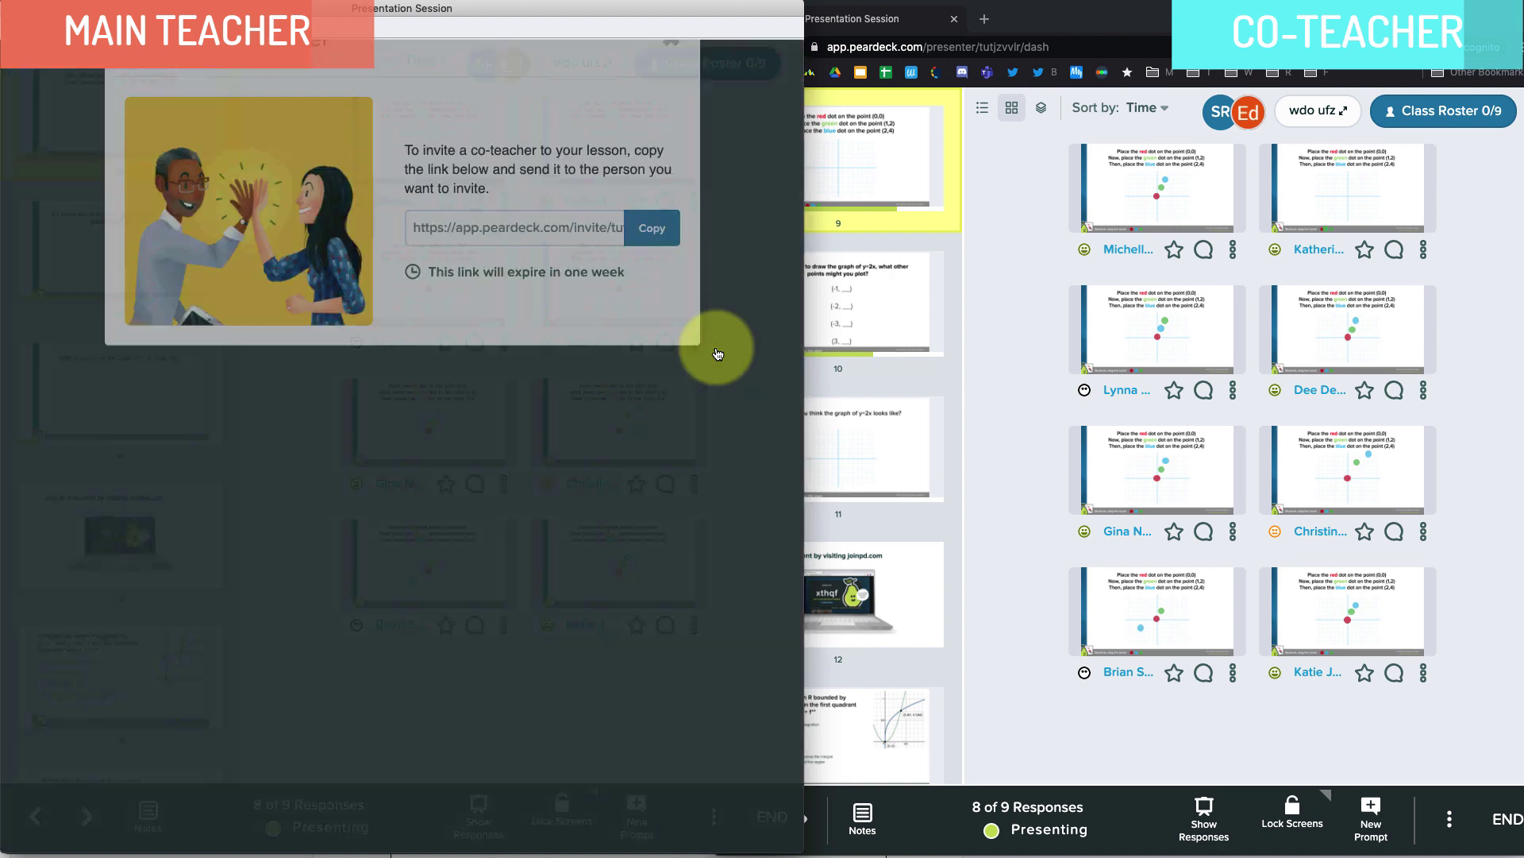
{"action": "left_click", "coordinate": [672, 314]}
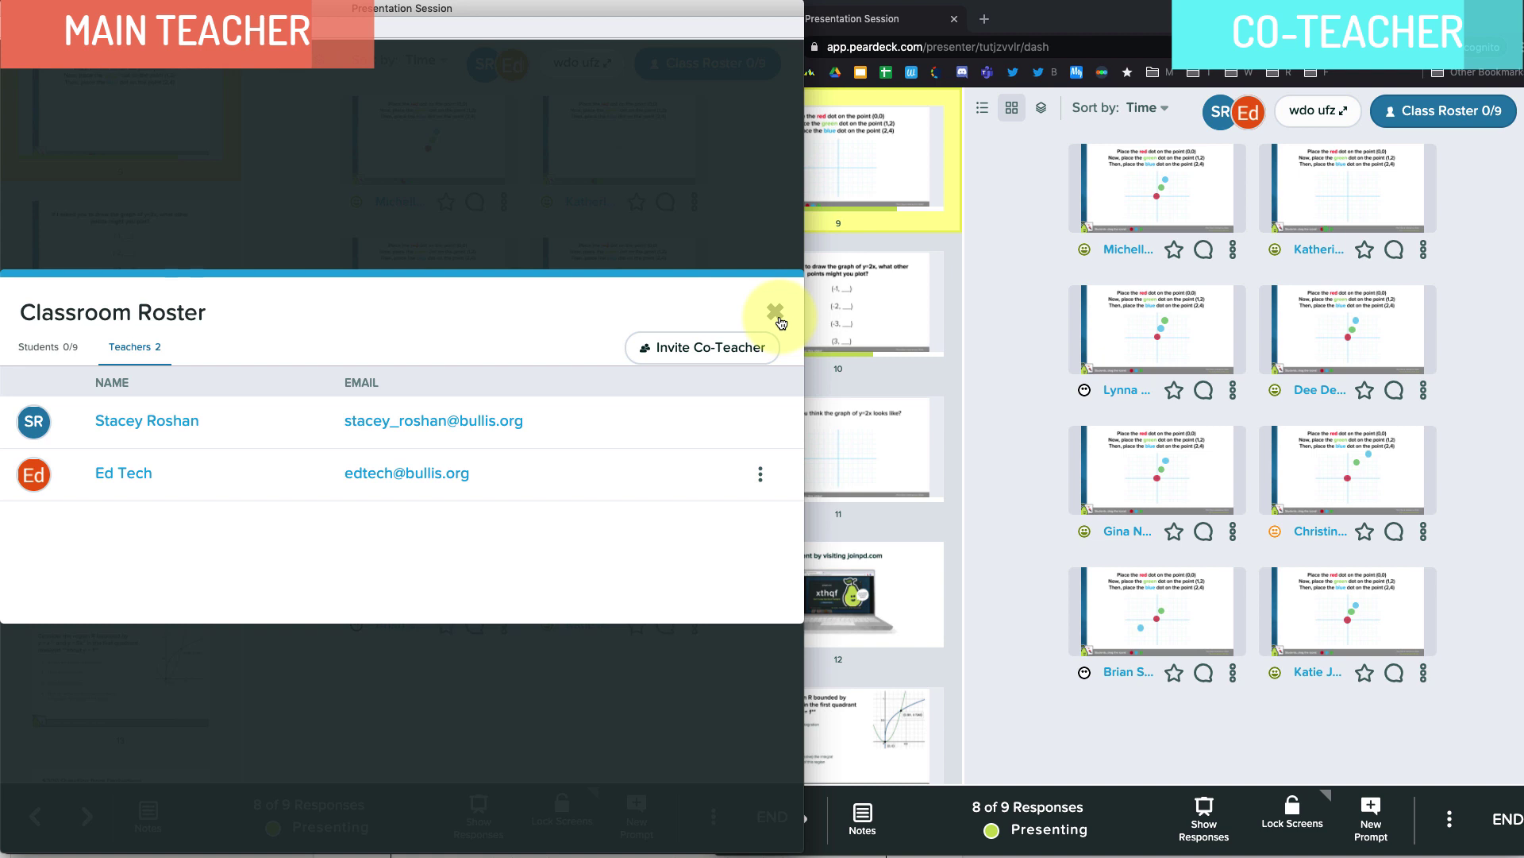
{"action": "left_click", "coordinate": [775, 312]}
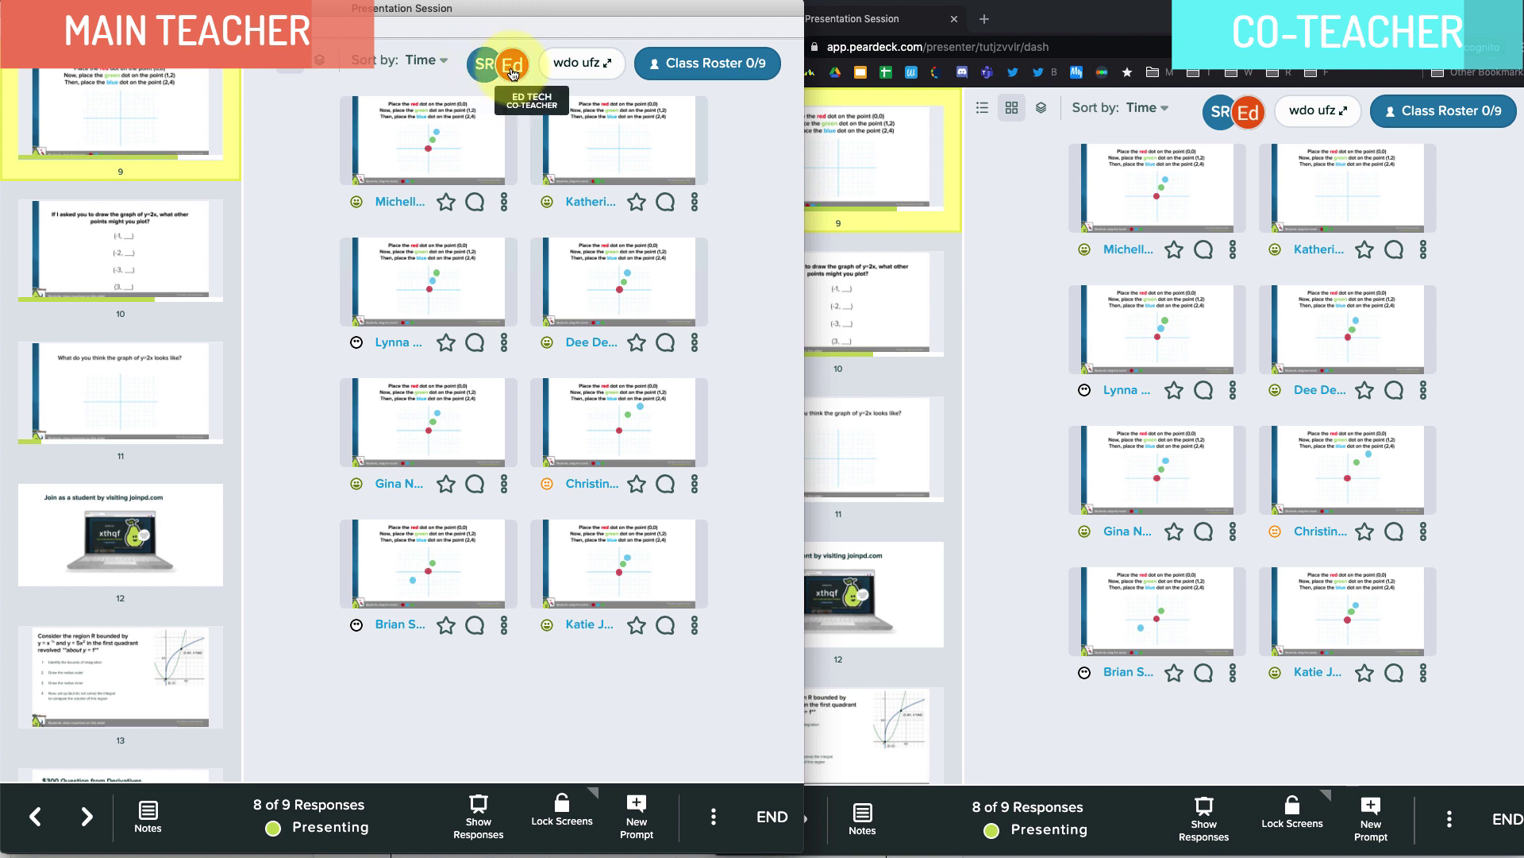
Review the option to block the co-teacher from the session in the main teacher's roster, leaving without blocking them.
{"action": "left_click", "coordinate": [513, 74]}
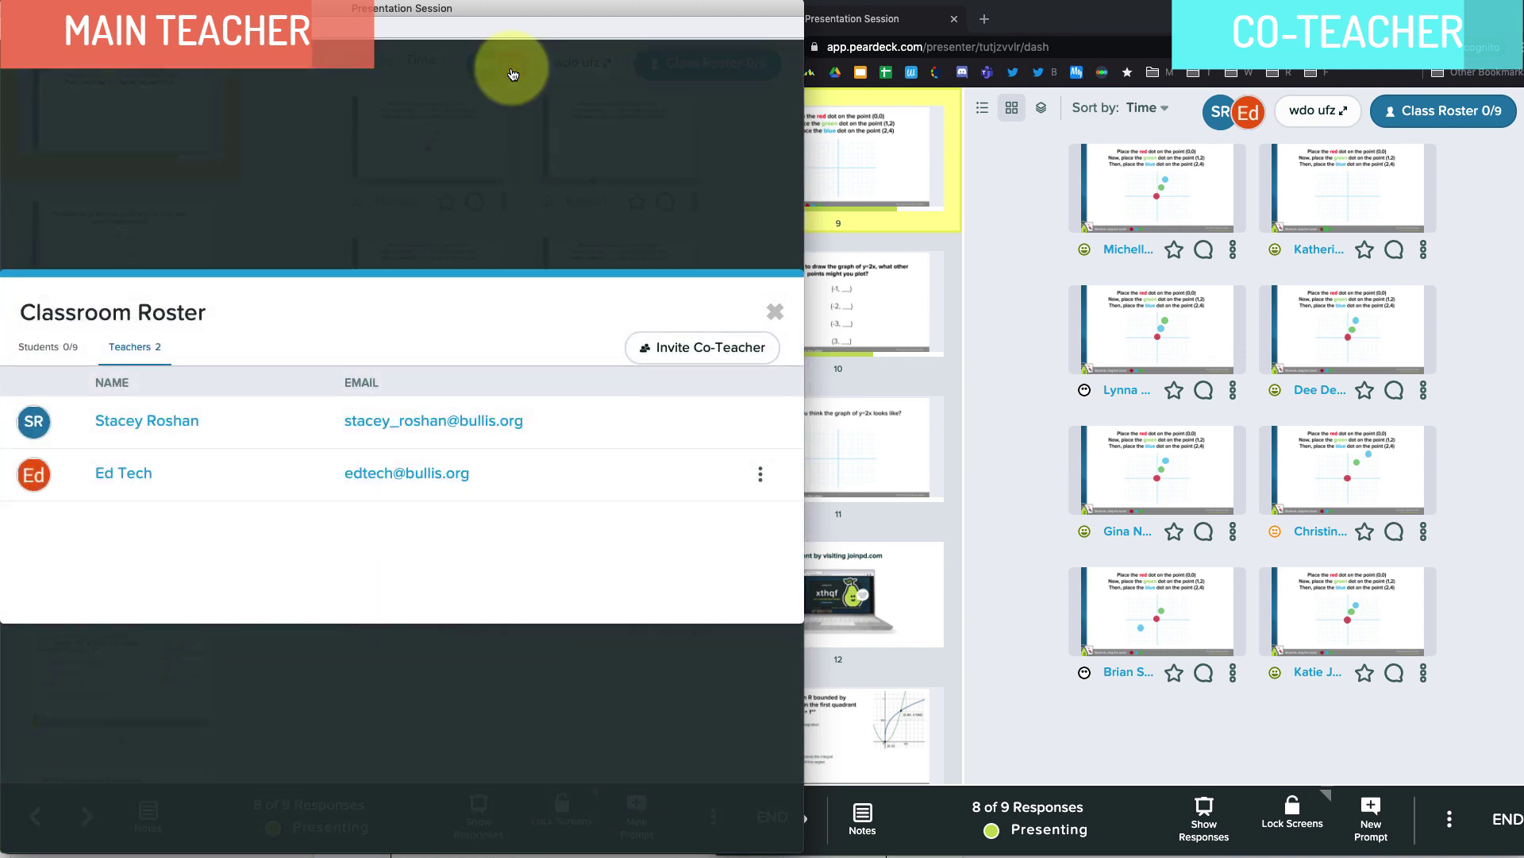
{"action": "left_click", "coordinate": [760, 476]}
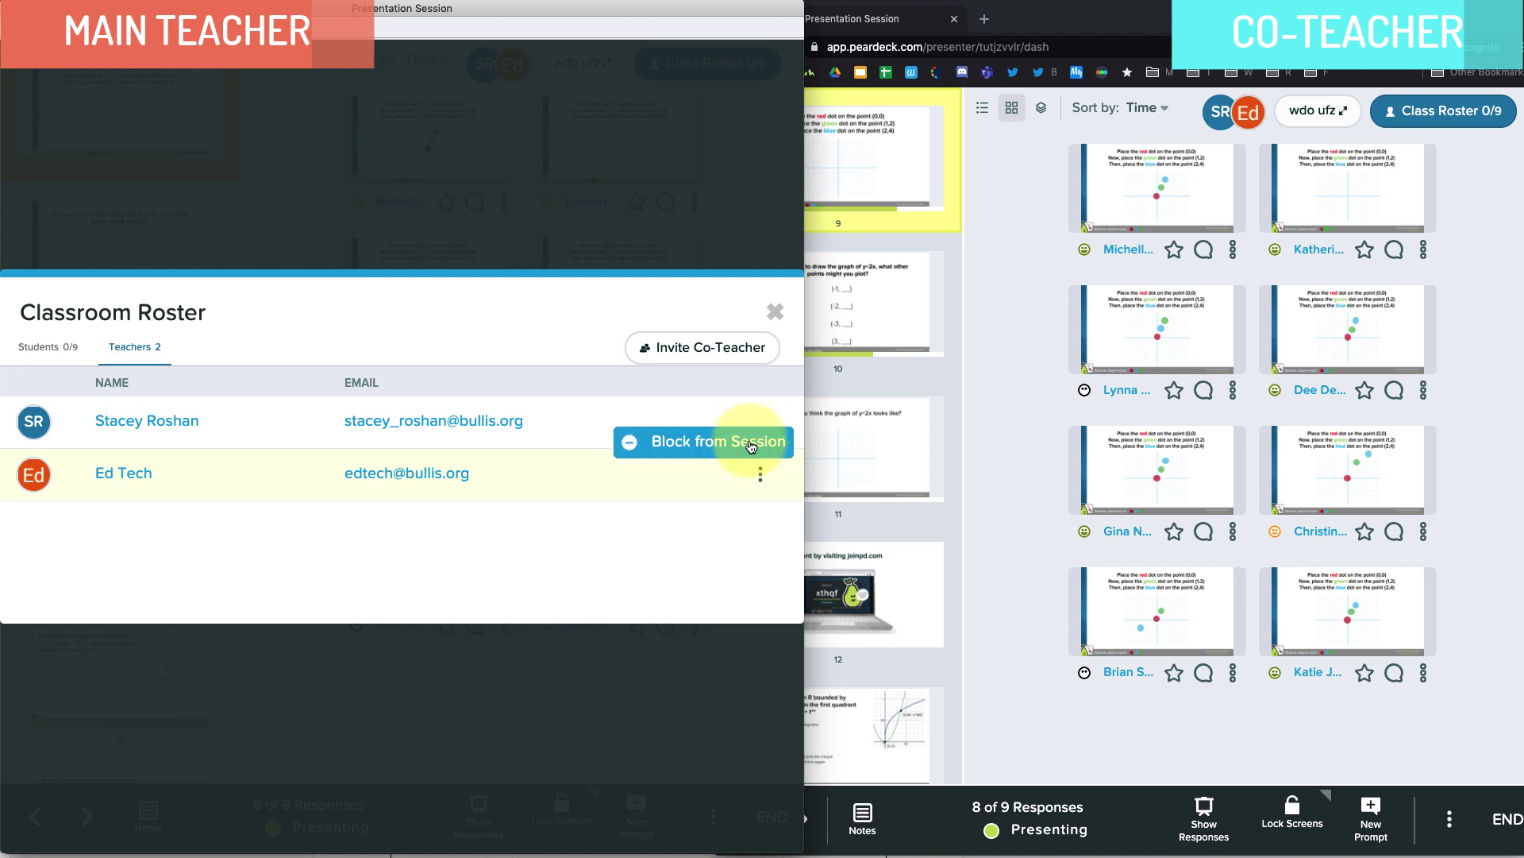
{"action": "left_click", "coordinate": [751, 445]}
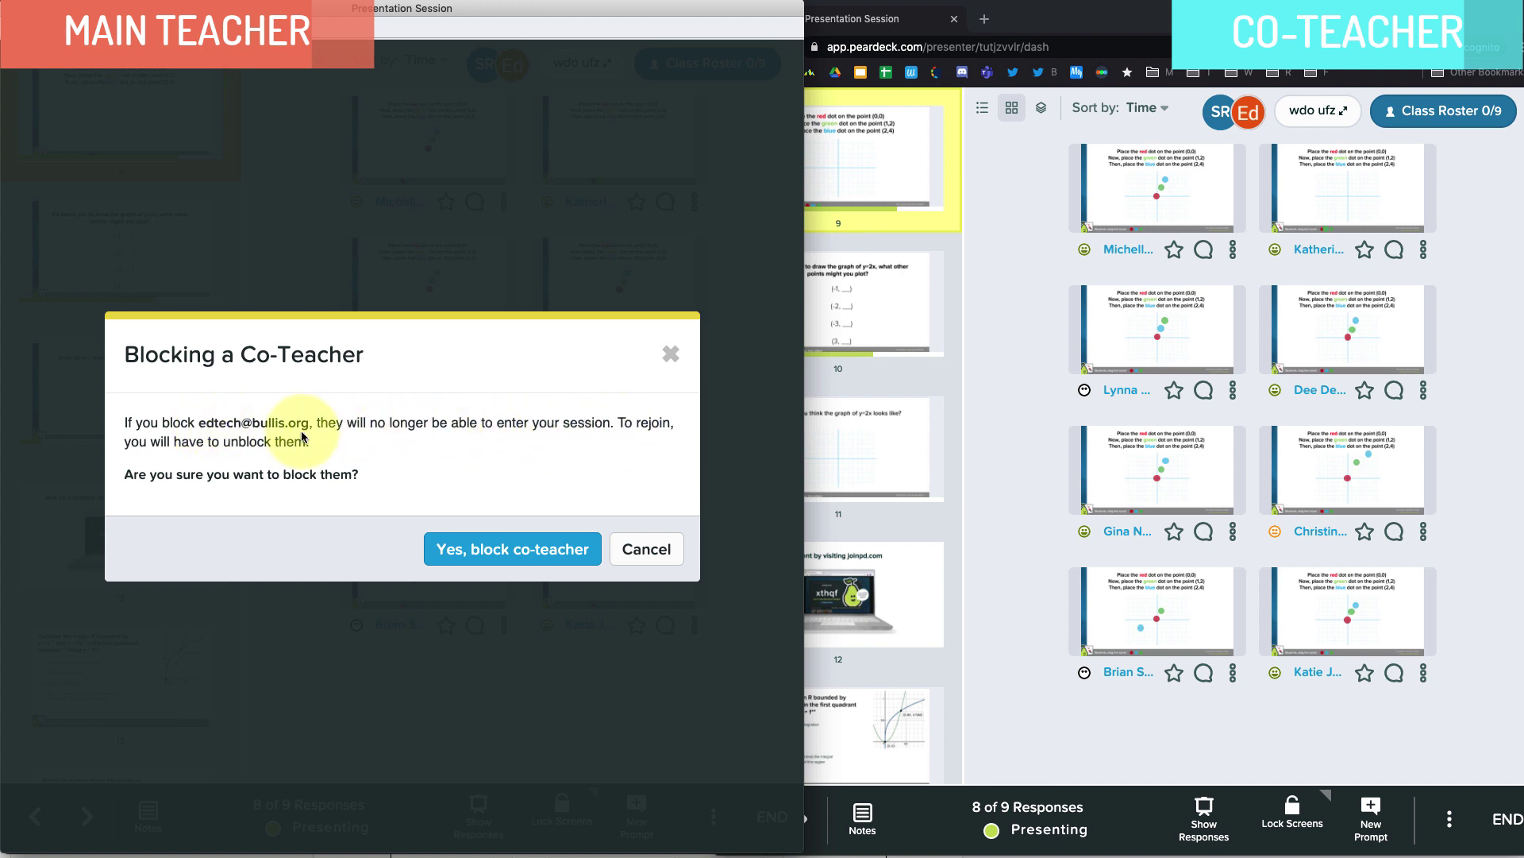
{"action": "left_click", "coordinate": [671, 354]}
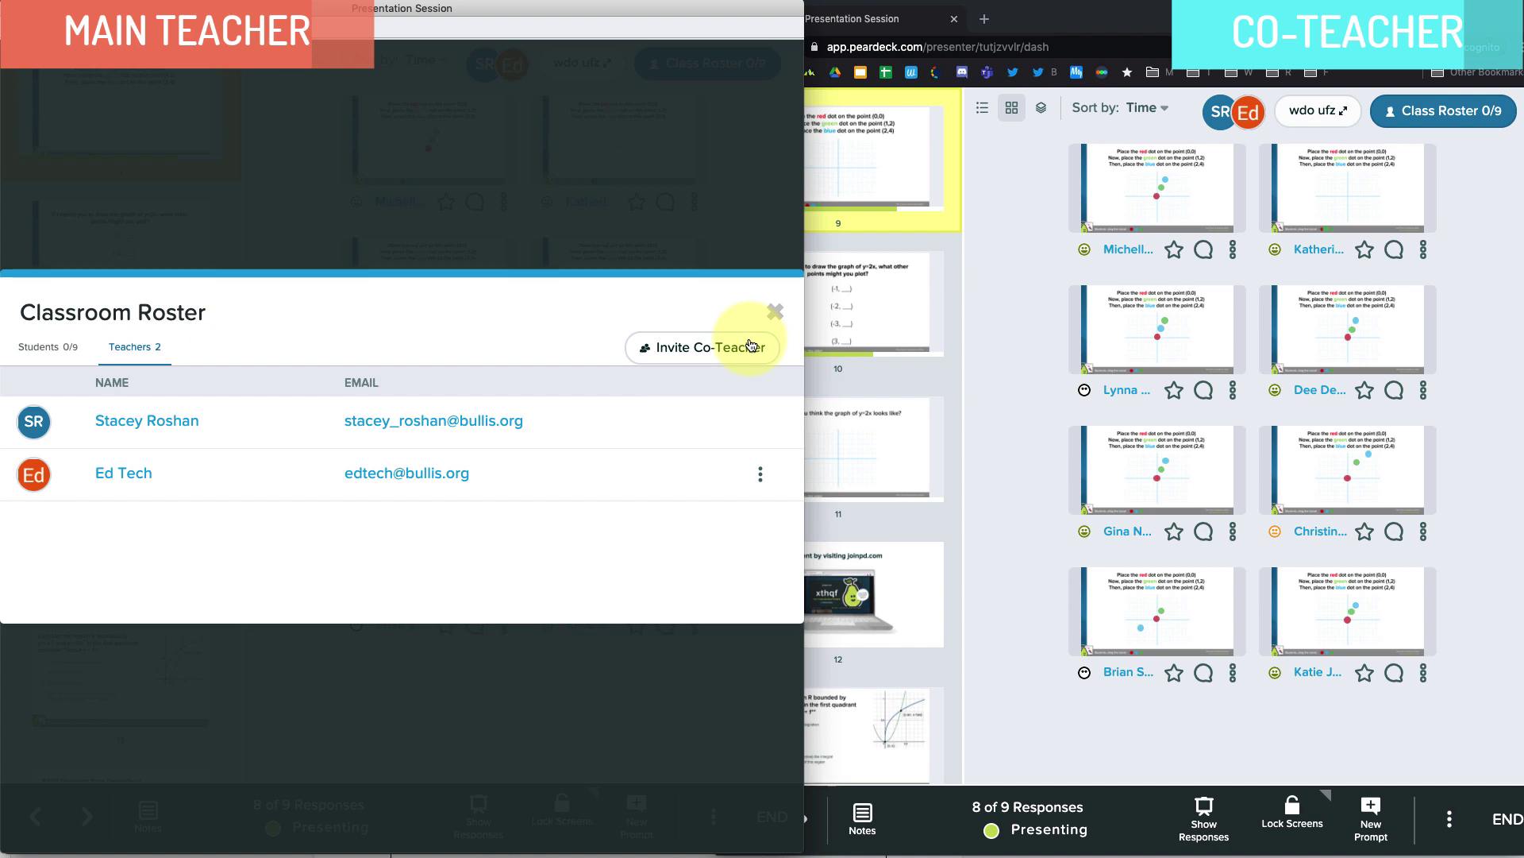
{"action": "left_click", "coordinate": [775, 313]}
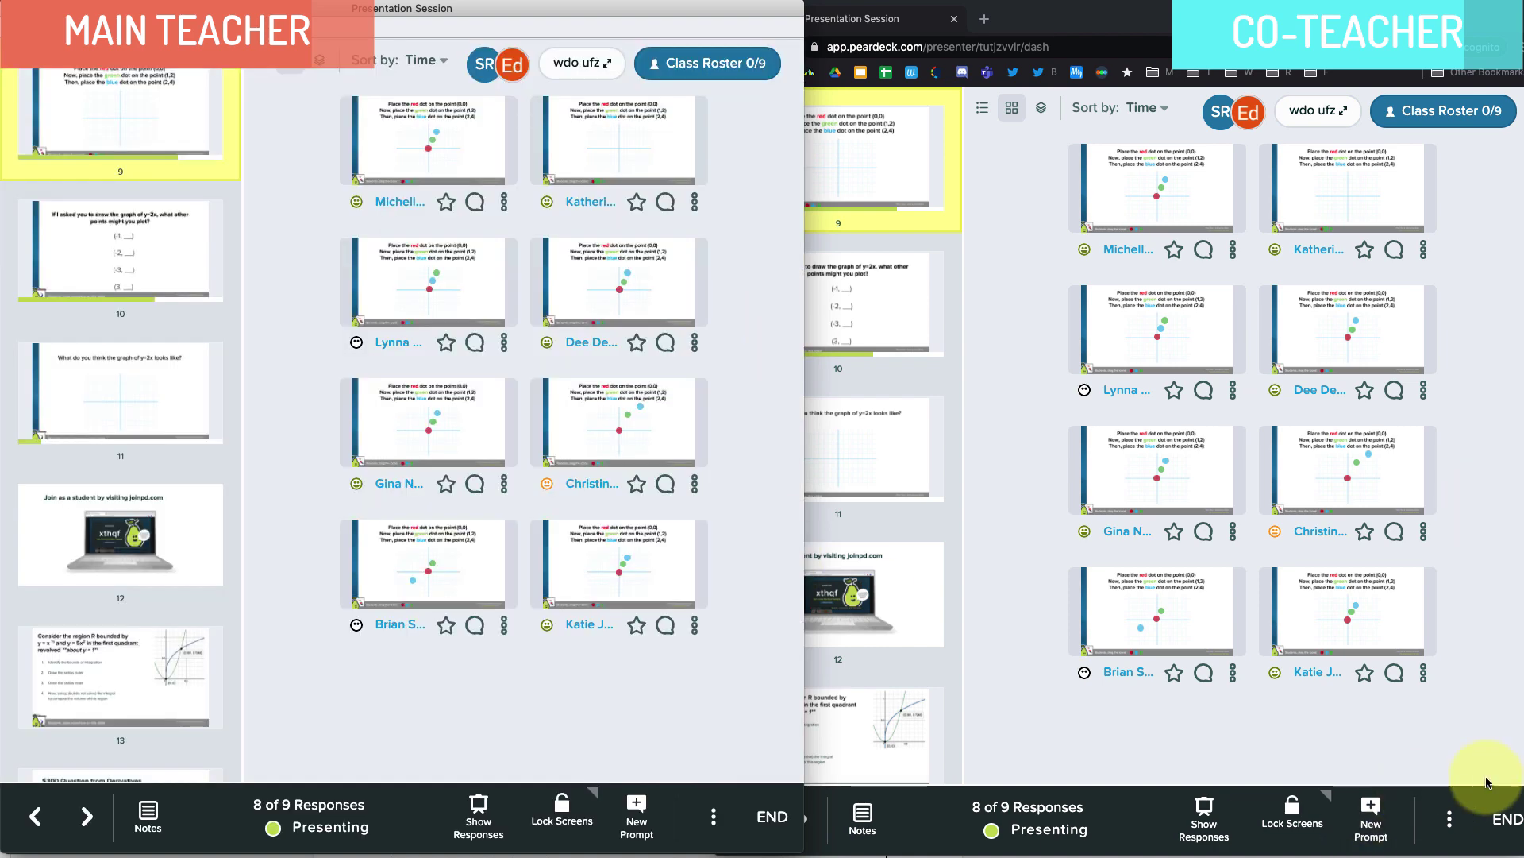
Compare the options in the co-teacher's teachers list with those in the main teacher's list.
{"action": "left_click", "coordinate": [1505, 827]}
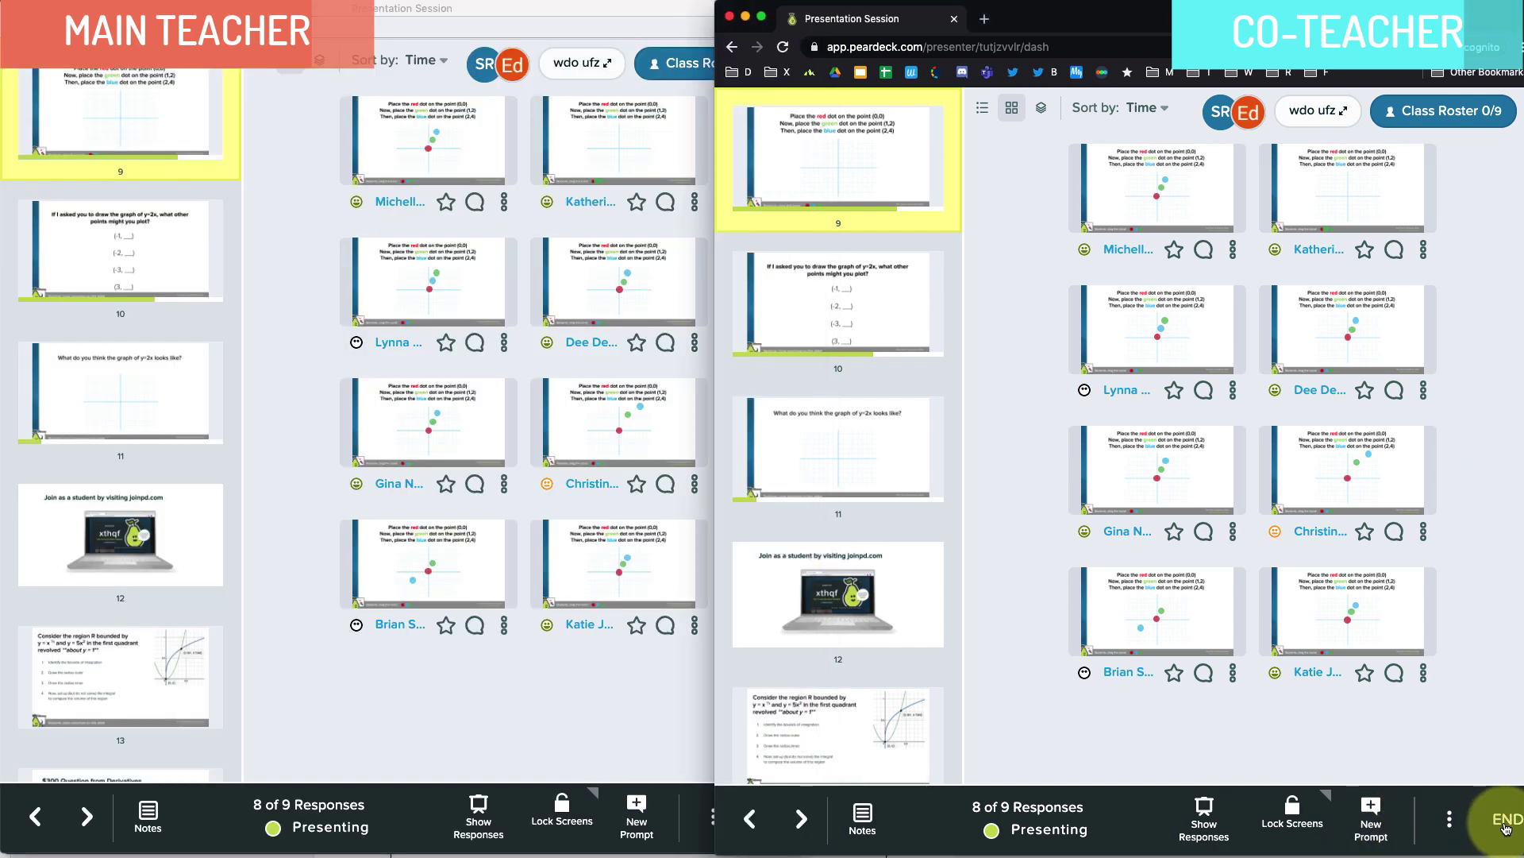
{"action": "left_click", "coordinate": [1505, 827]}
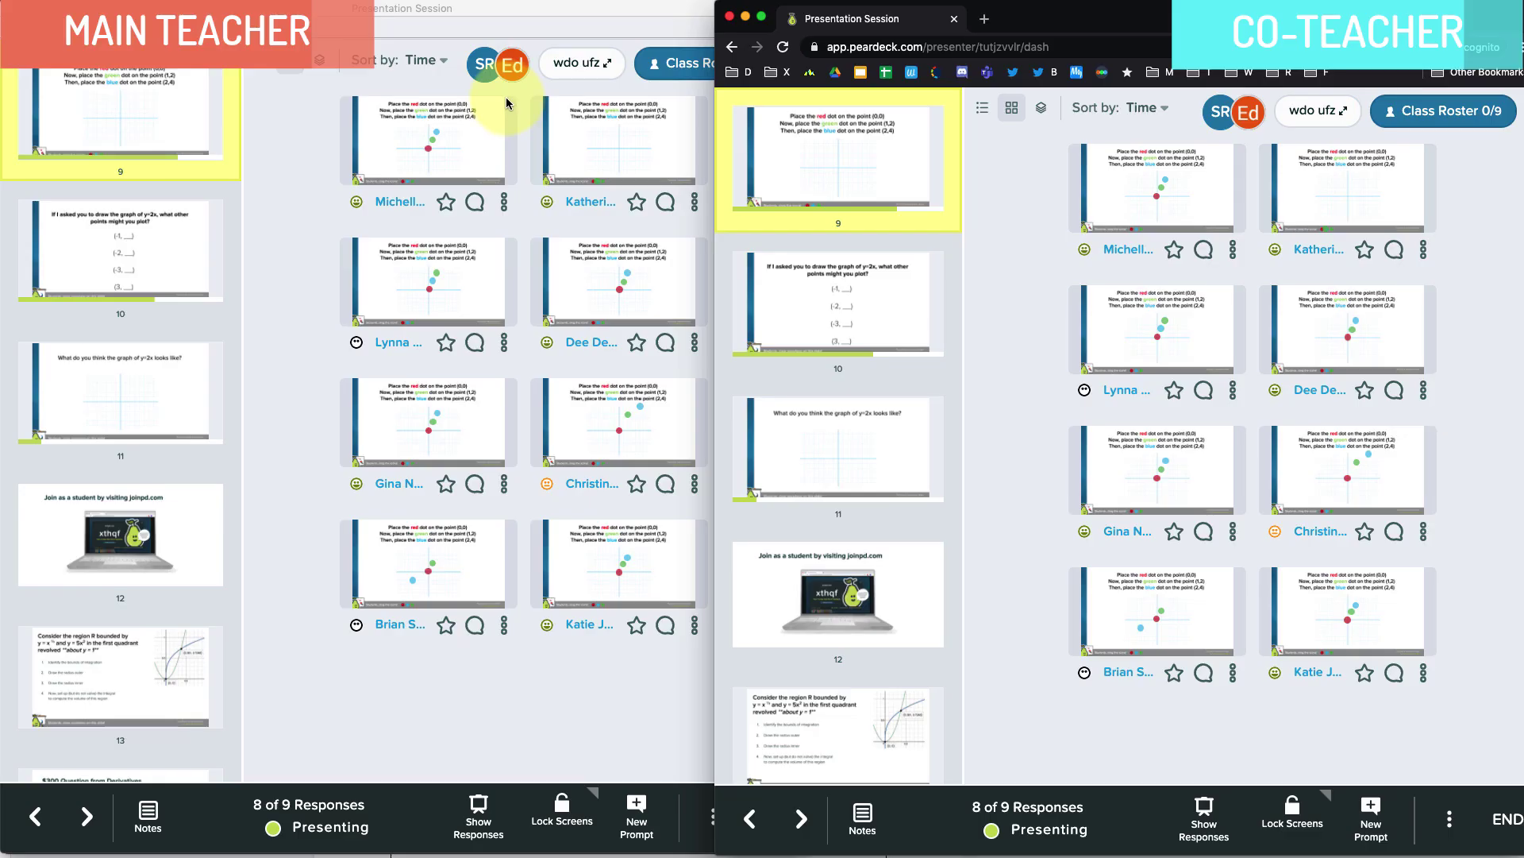
{"action": "left_click", "coordinate": [489, 80]}
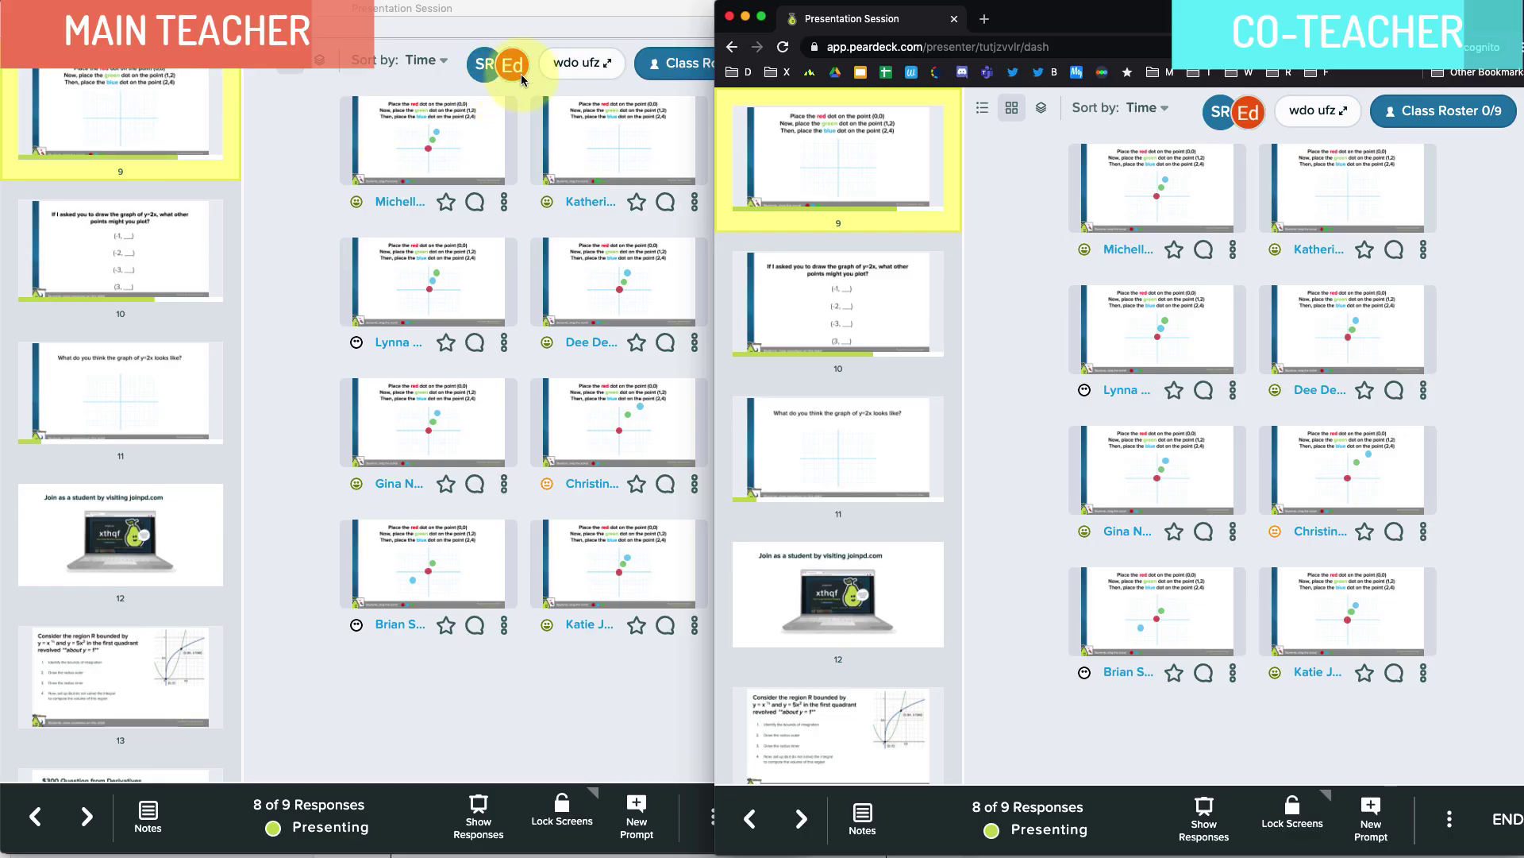
{"action": "left_click", "coordinate": [1253, 119]}
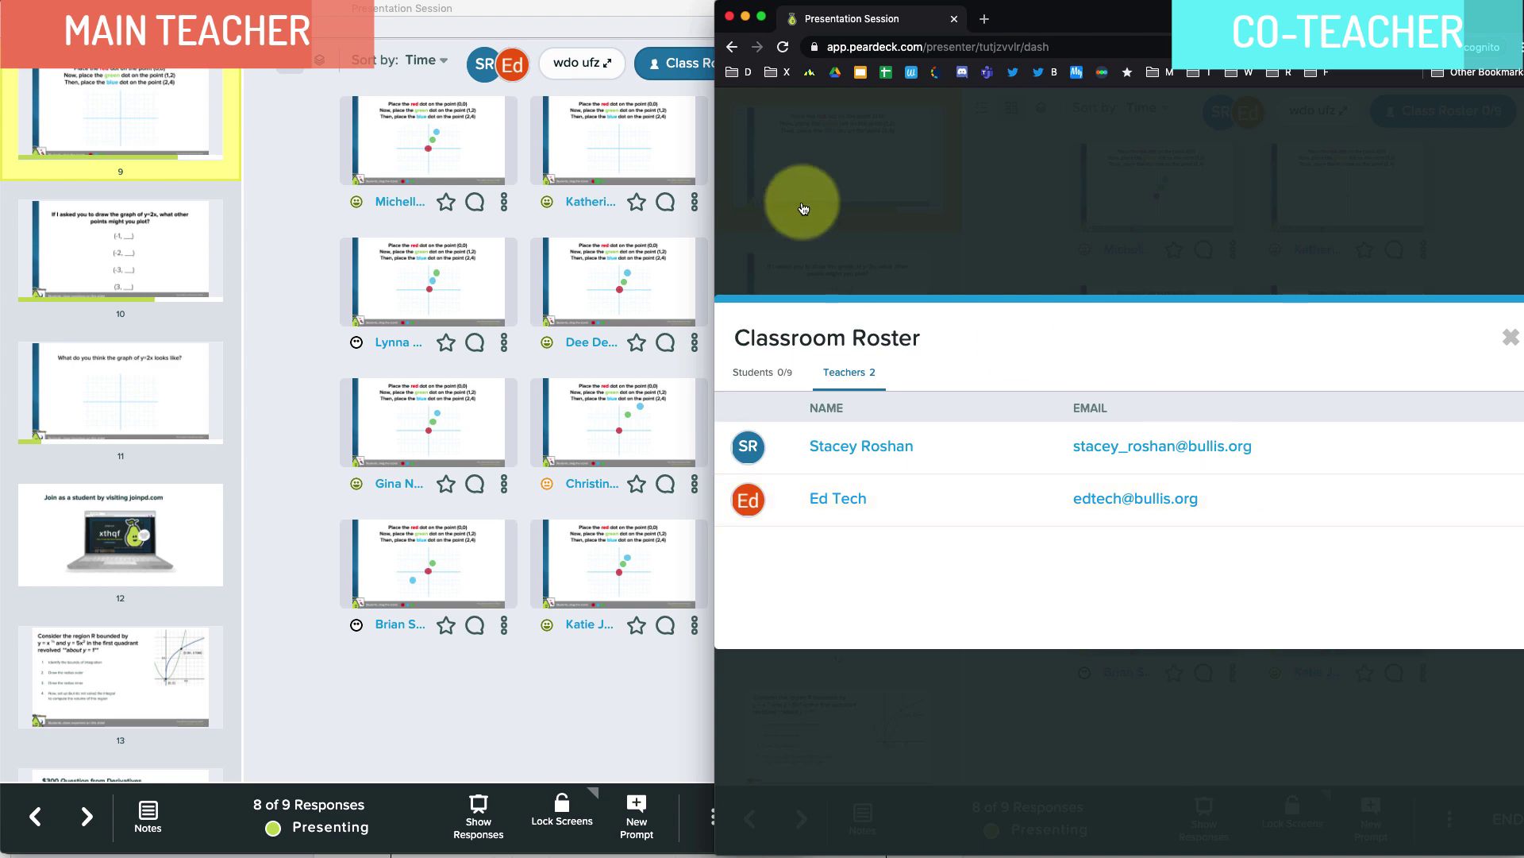
{"action": "left_click", "coordinate": [506, 70]}
{"action": "left_click", "coordinate": [505, 72]}
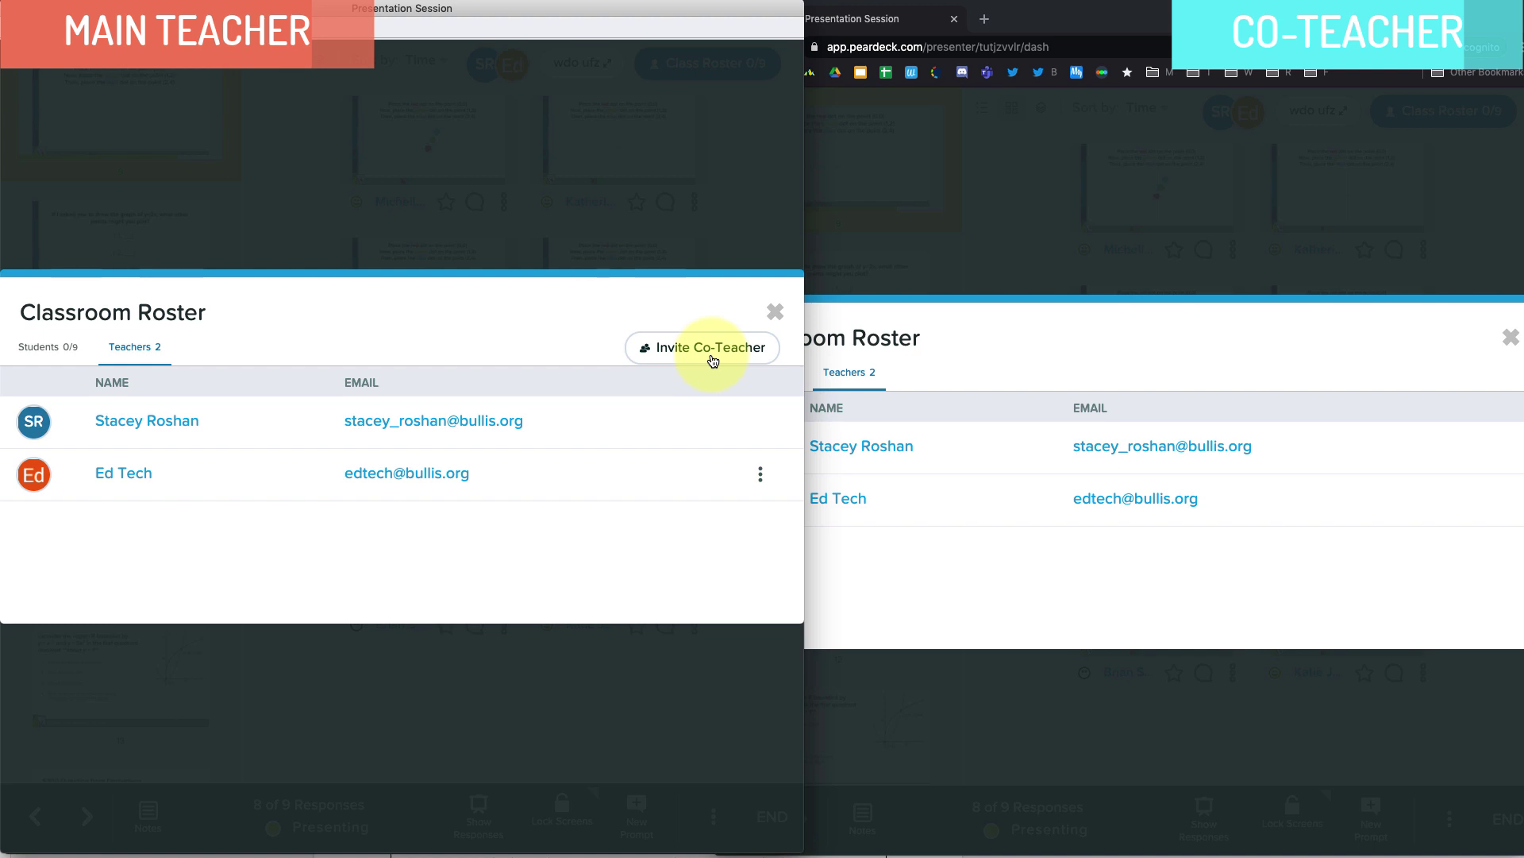
{"action": "left_click", "coordinate": [775, 311]}
{"action": "left_click", "coordinate": [1249, 636]}
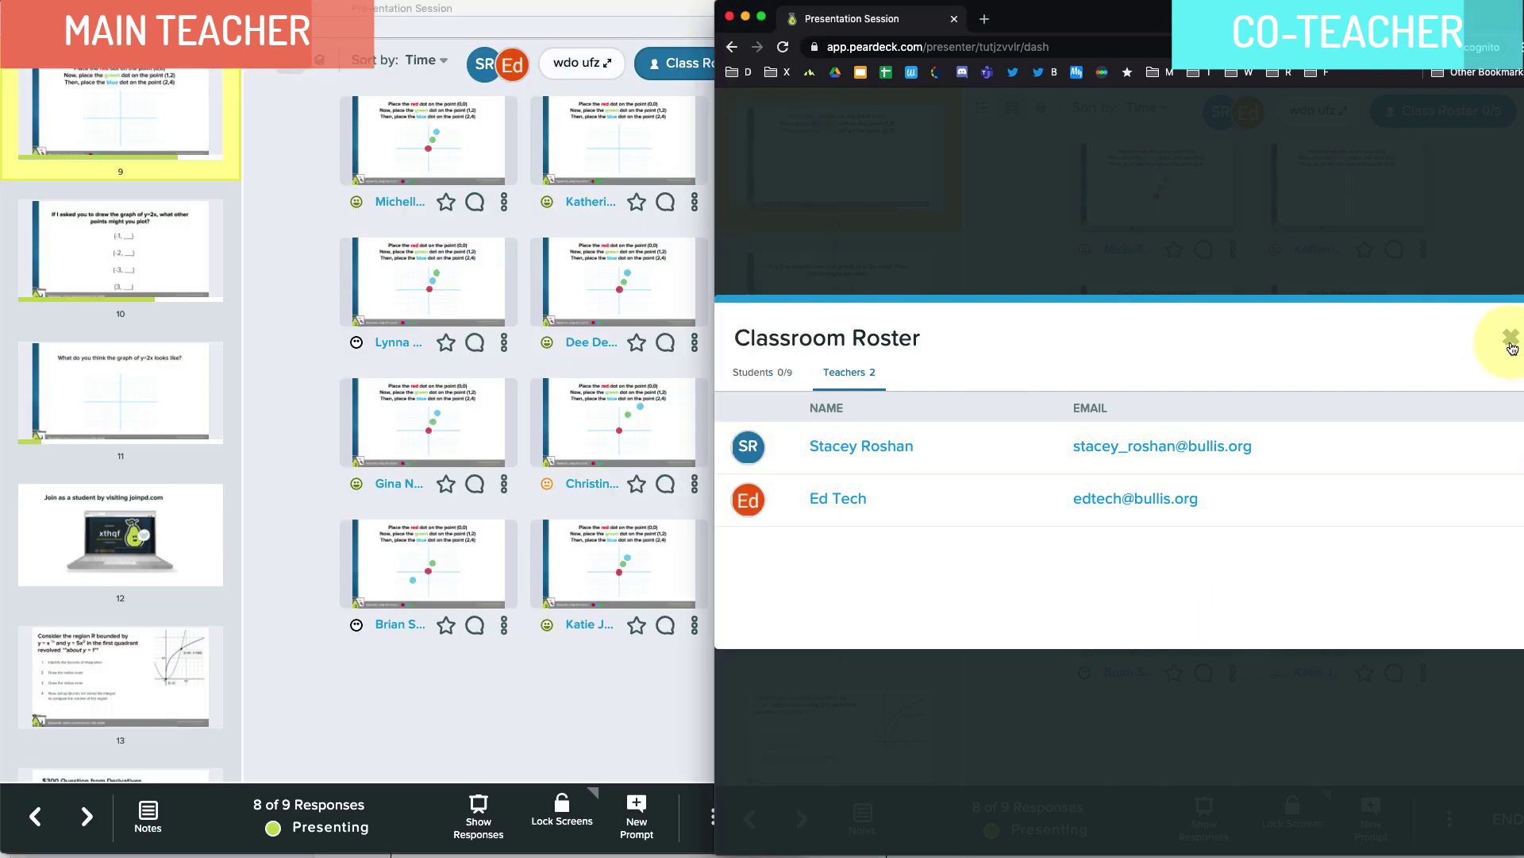
Close the co-teacher's classroom roster and open the main teacher's dashboard in a new window from the projector view.
{"action": "left_click", "coordinate": [1511, 346]}
{"action": "left_click", "coordinate": [1203, 255]}
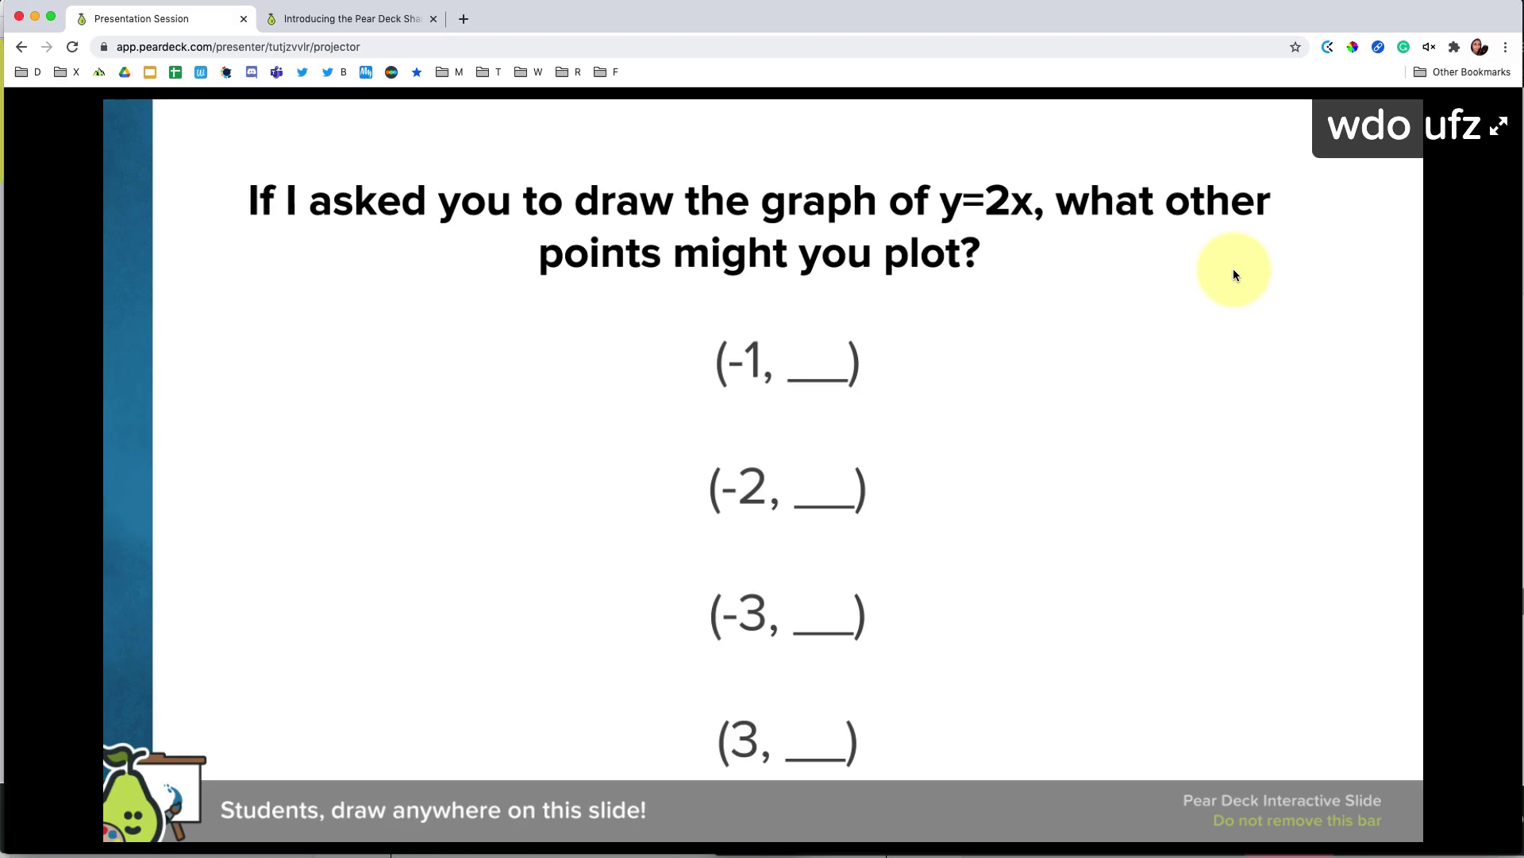
{"action": "mouse_move", "coordinate": [1181, 490]}
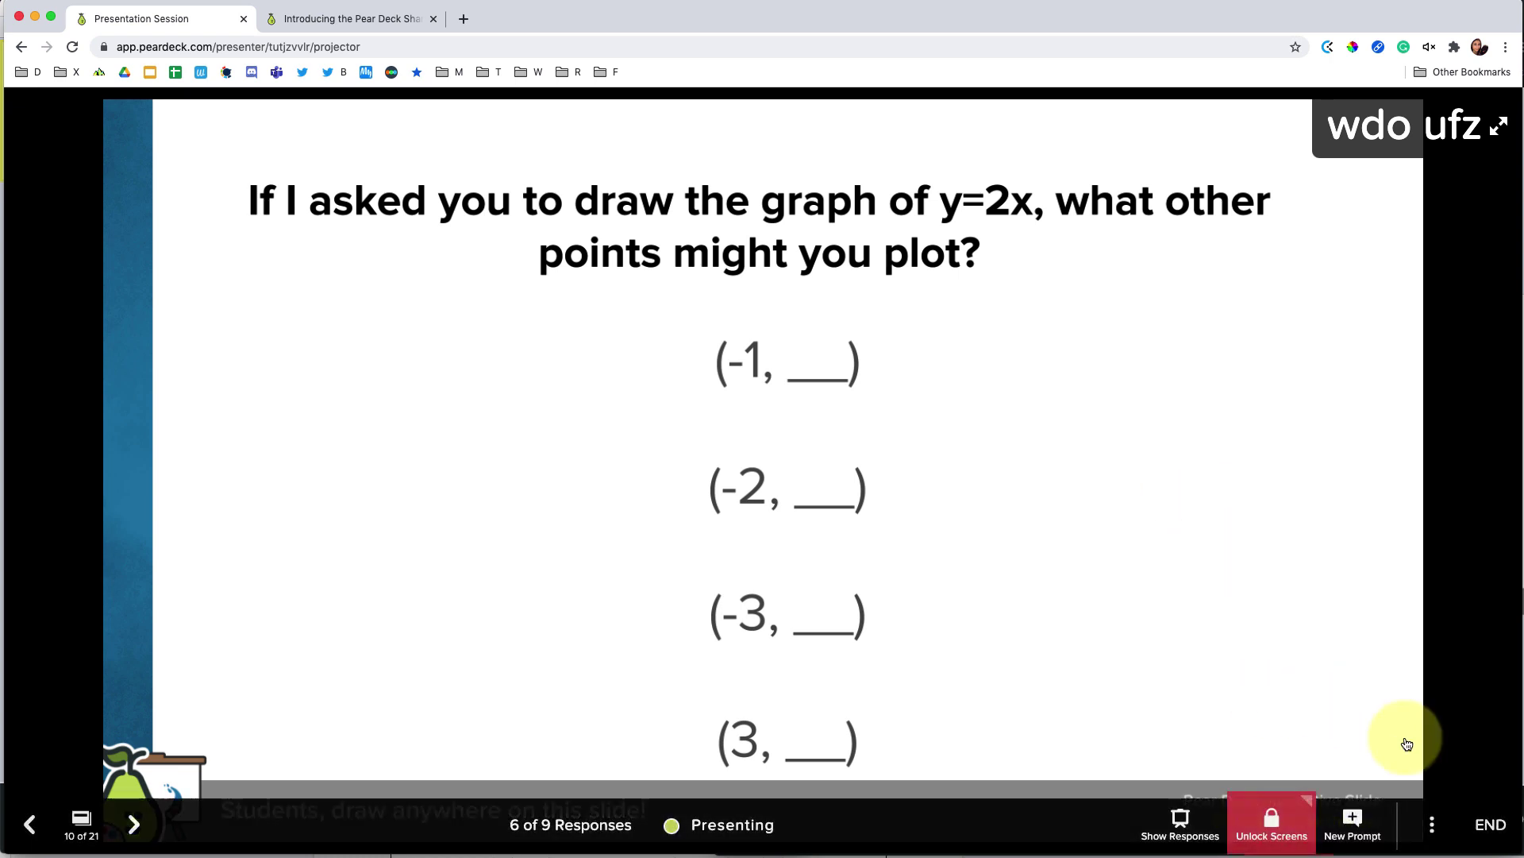
{"action": "left_click", "coordinate": [1426, 823]}
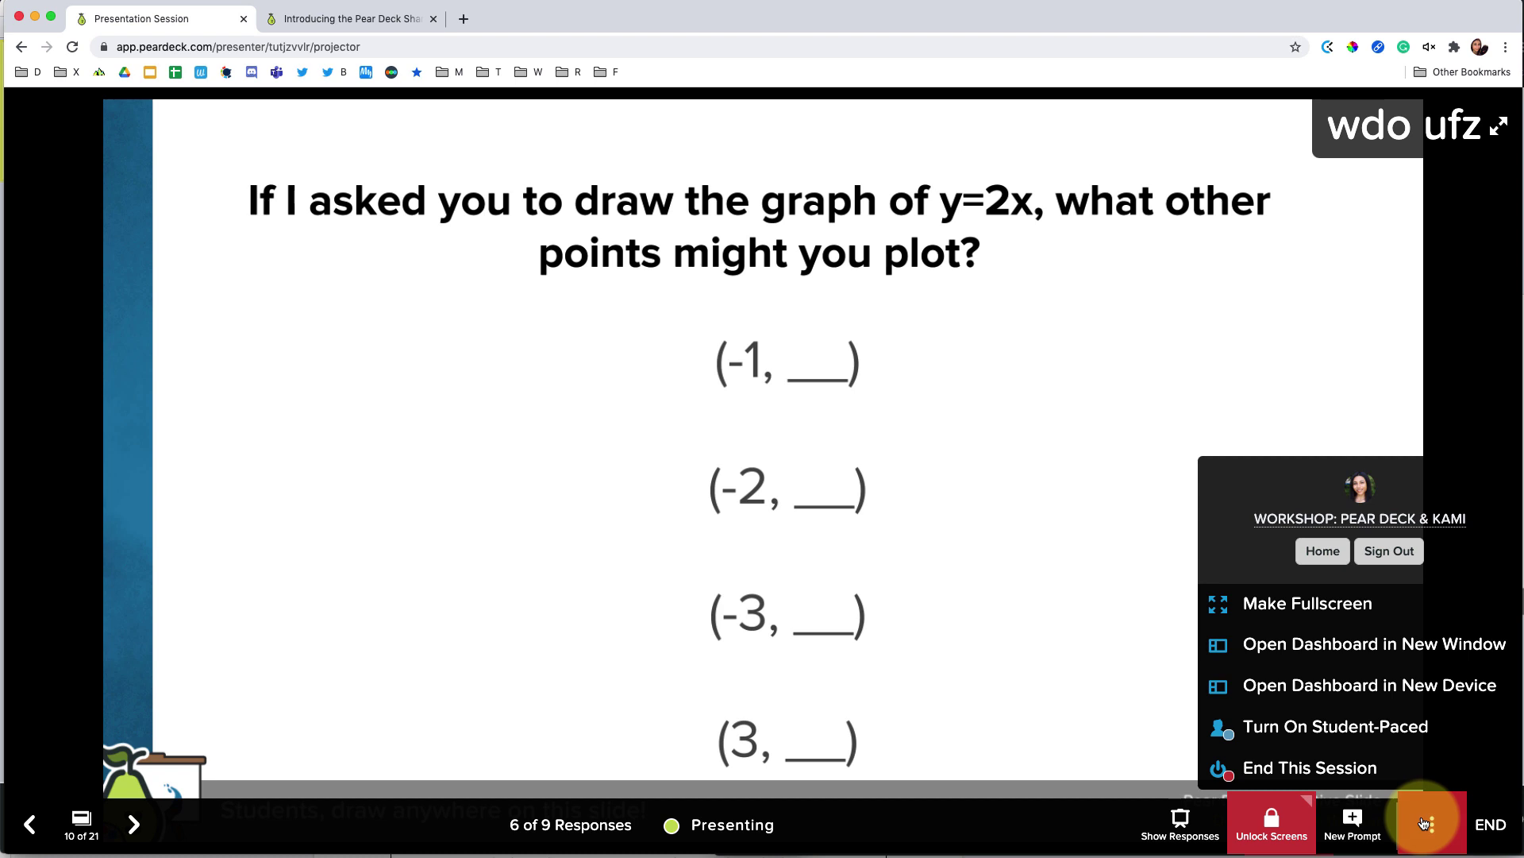
{"action": "left_click", "coordinate": [1414, 639]}
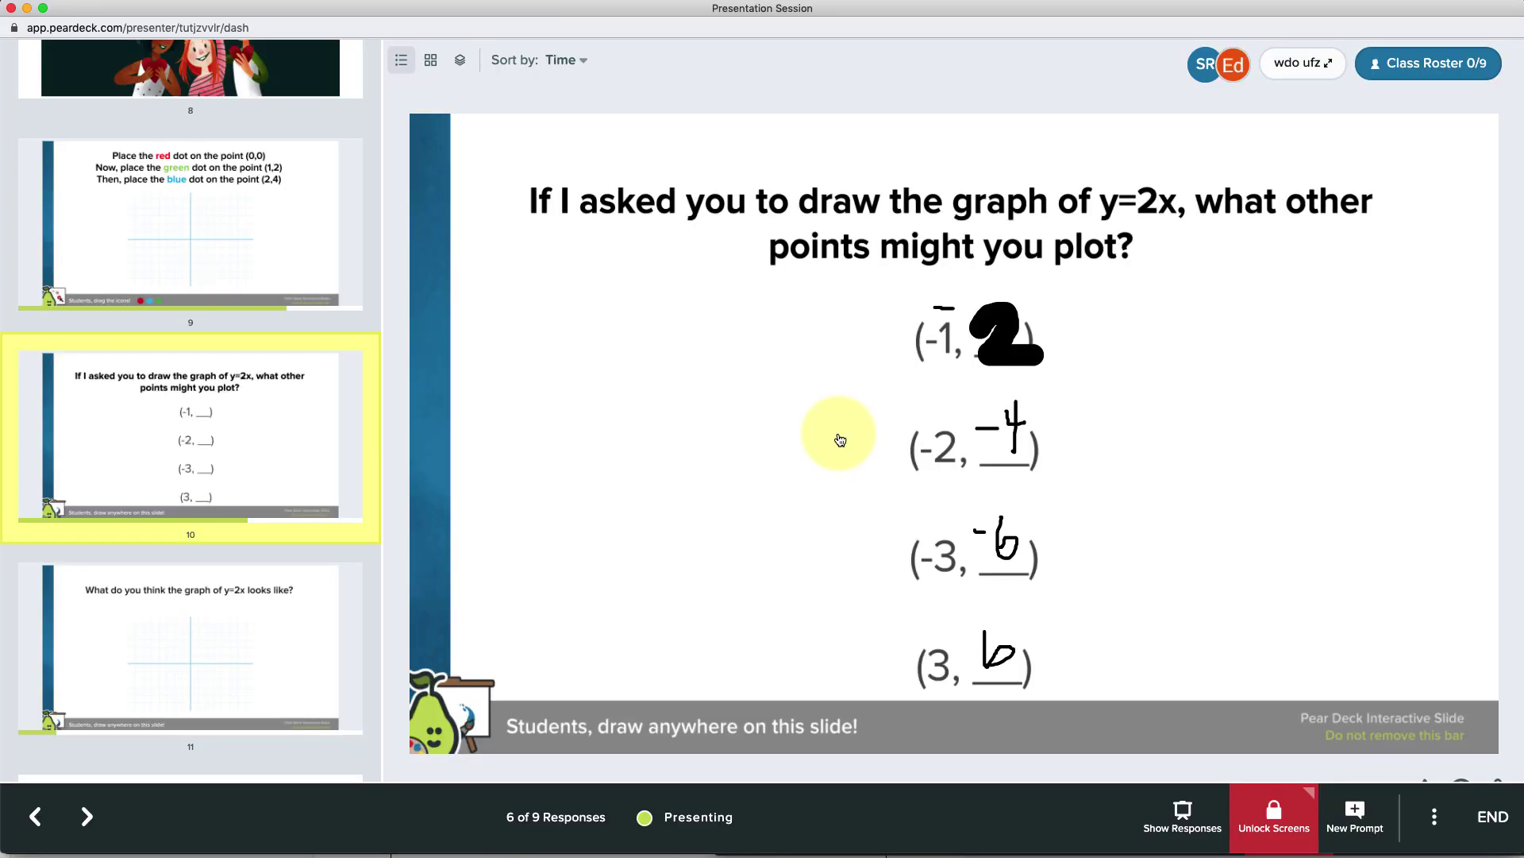
Copy the co-teacher invitation link from the teachers list in the main teacher's class roster, and close the invitation.
{"action": "left_click", "coordinate": [1435, 824]}
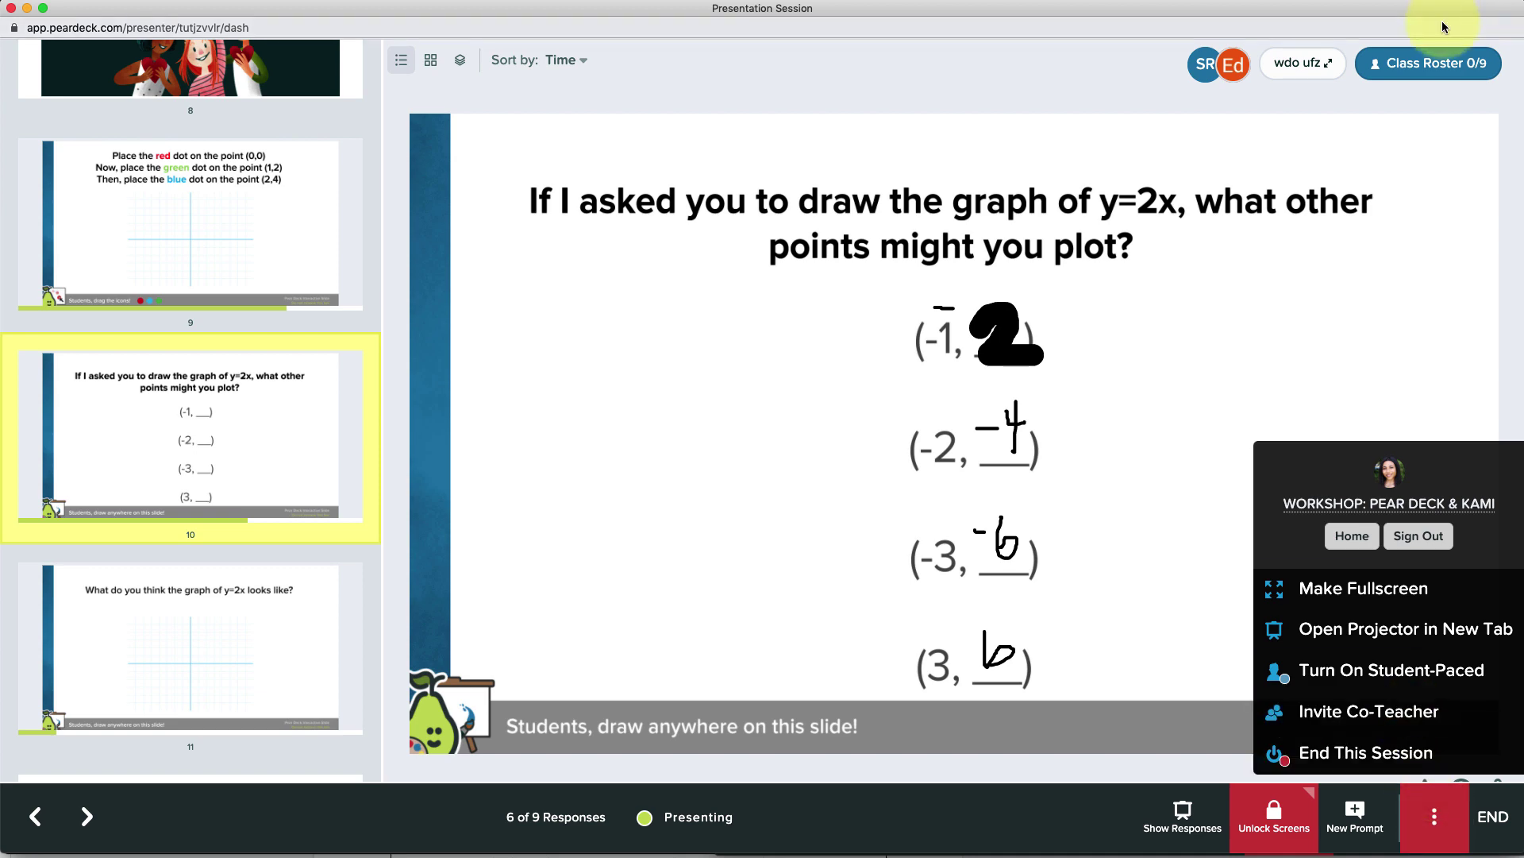
{"action": "left_click", "coordinate": [1429, 63]}
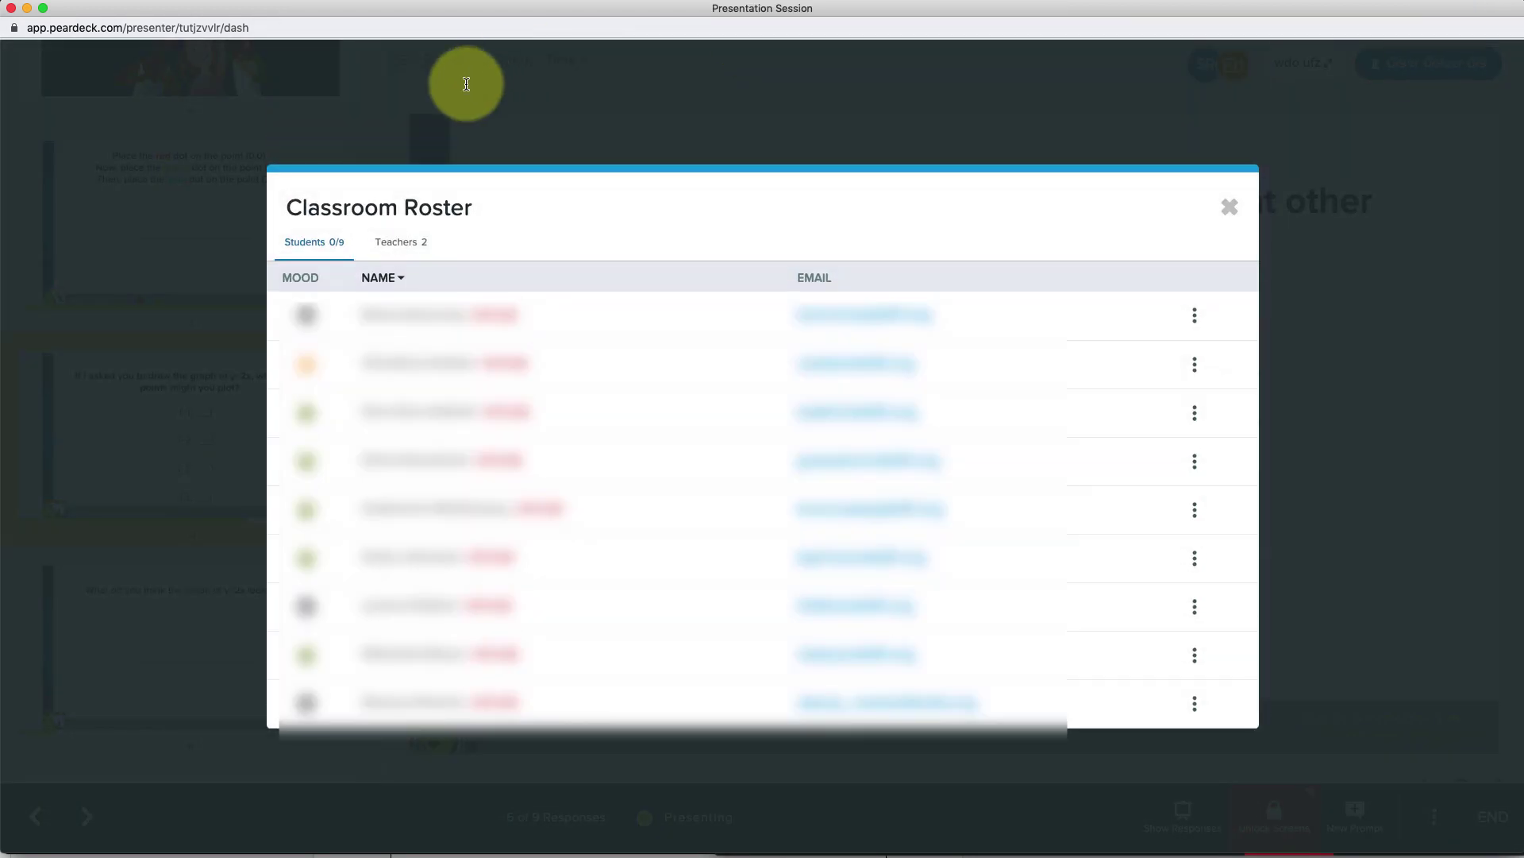
{"action": "left_click", "coordinate": [401, 254]}
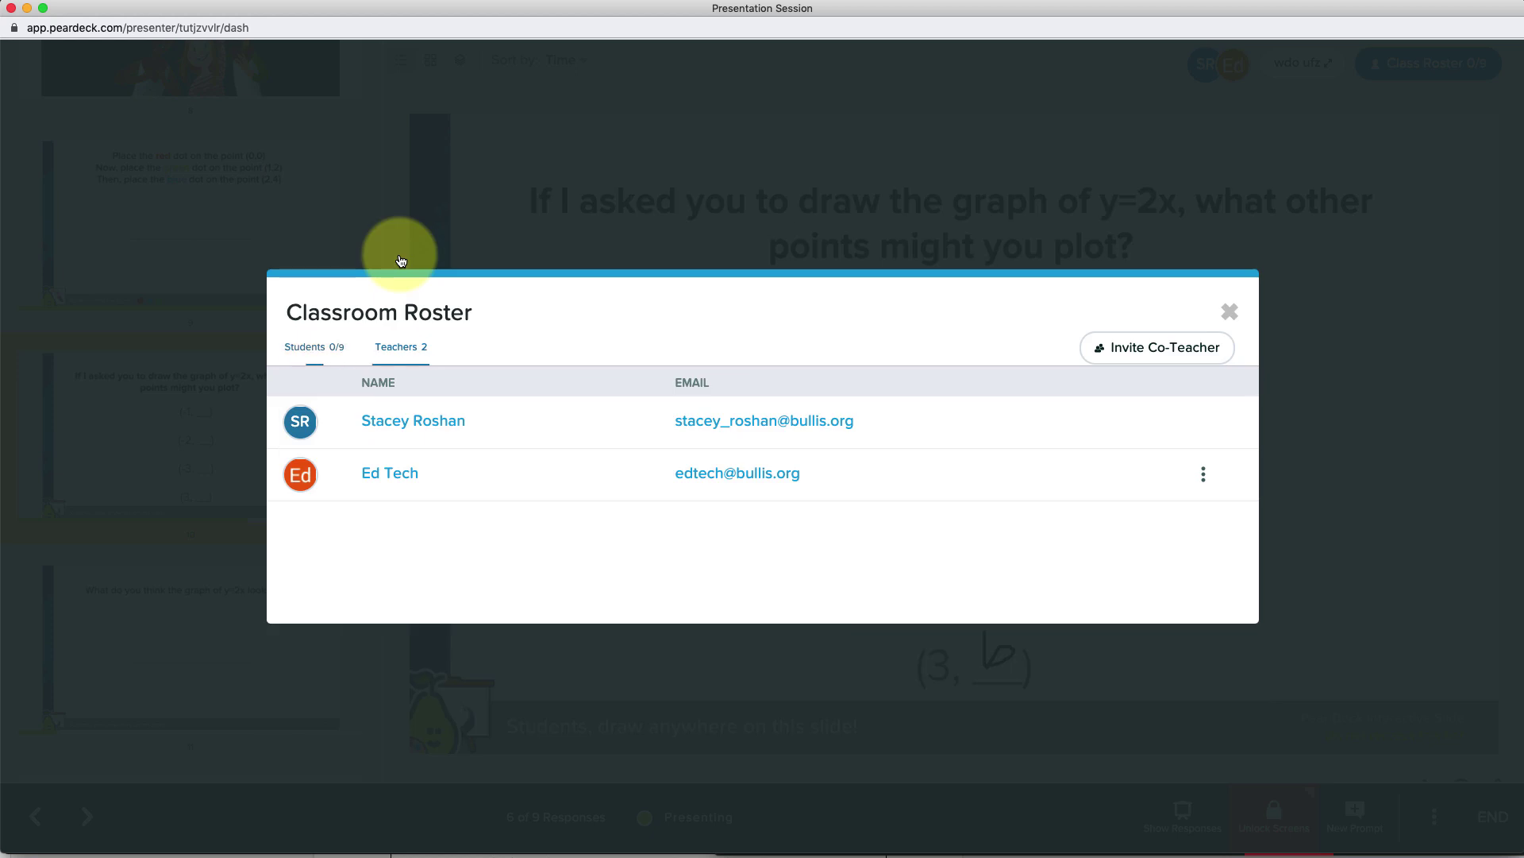
{"action": "left_click", "coordinate": [1165, 347]}
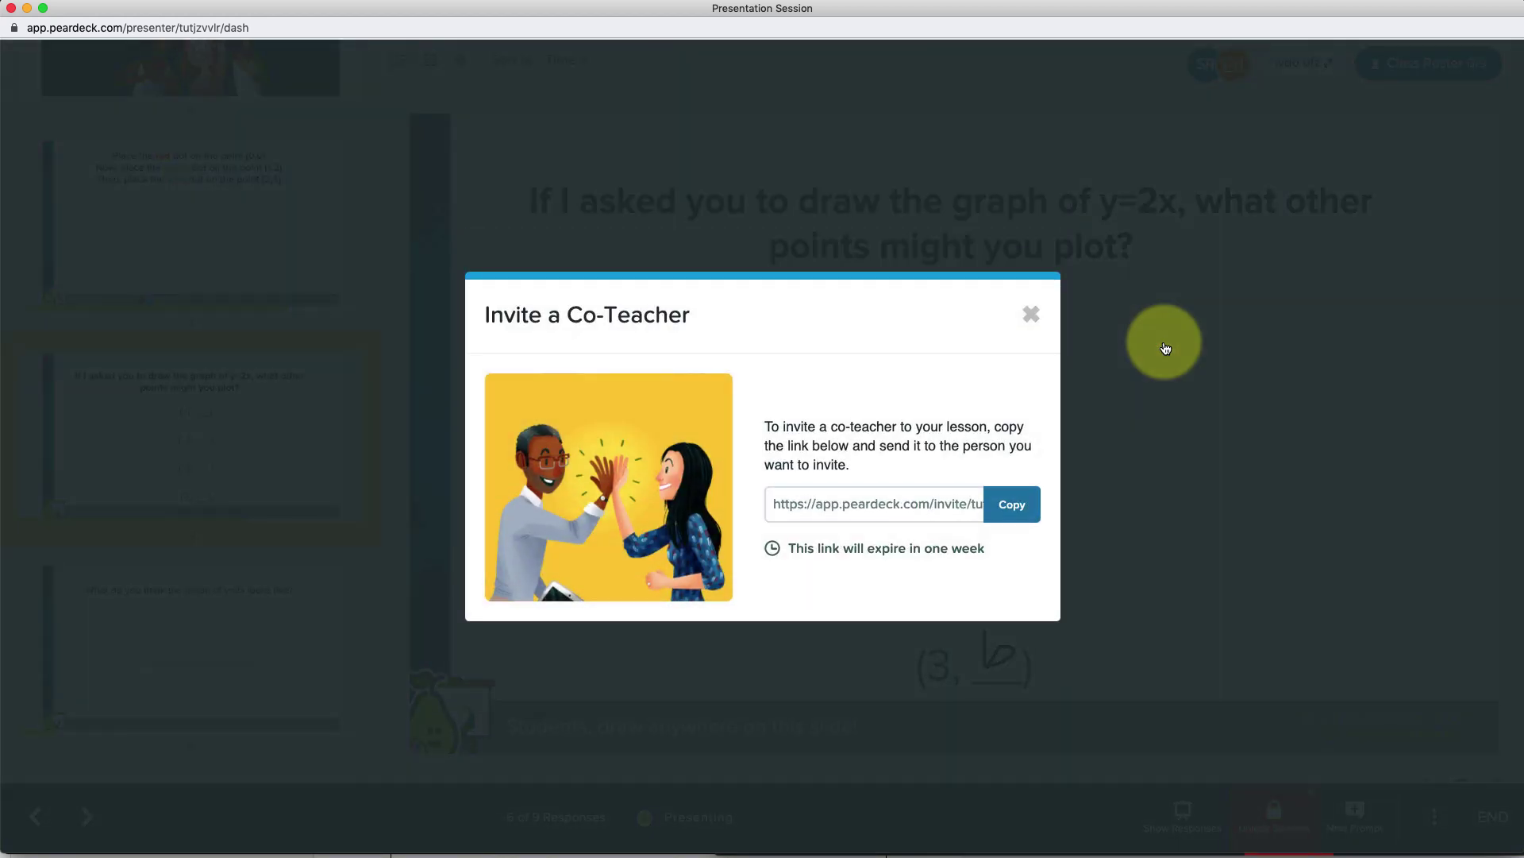
{"action": "left_click", "coordinate": [898, 508]}
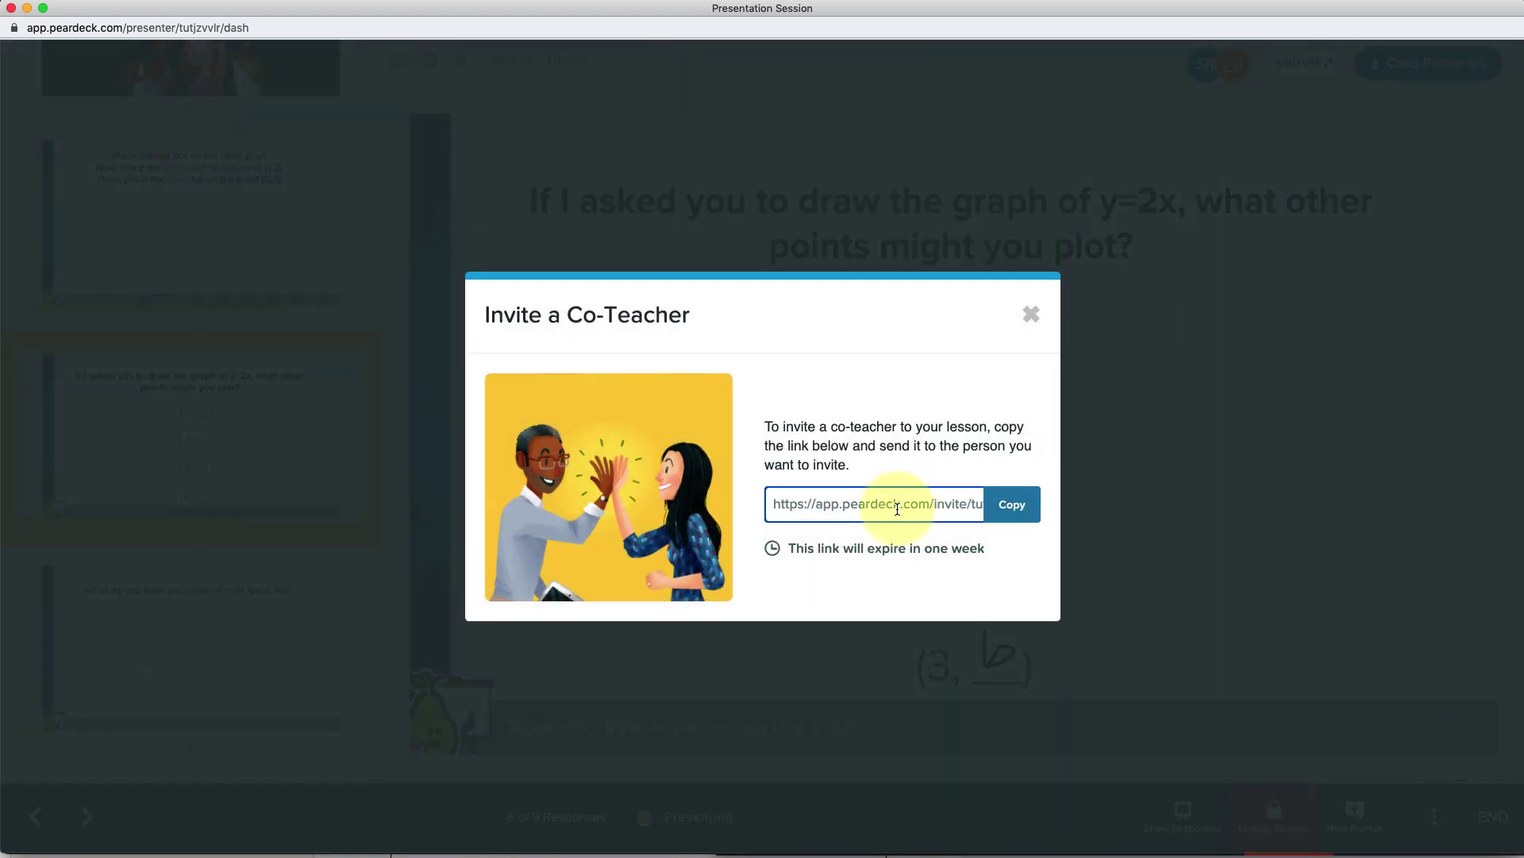
{"action": "left_click", "coordinate": [1002, 508]}
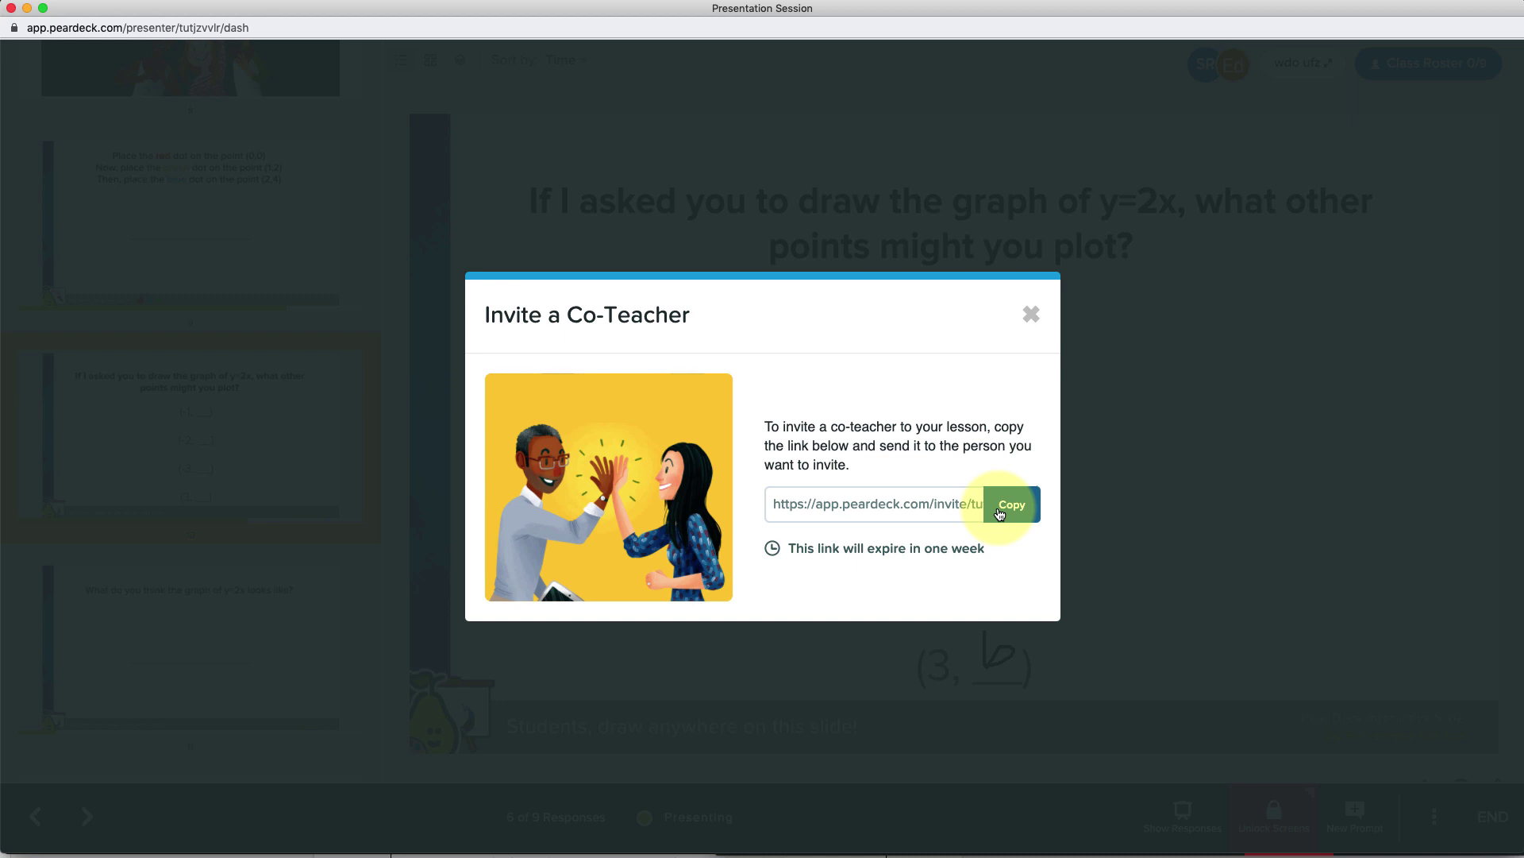
{"action": "left_click", "coordinate": [1432, 344]}
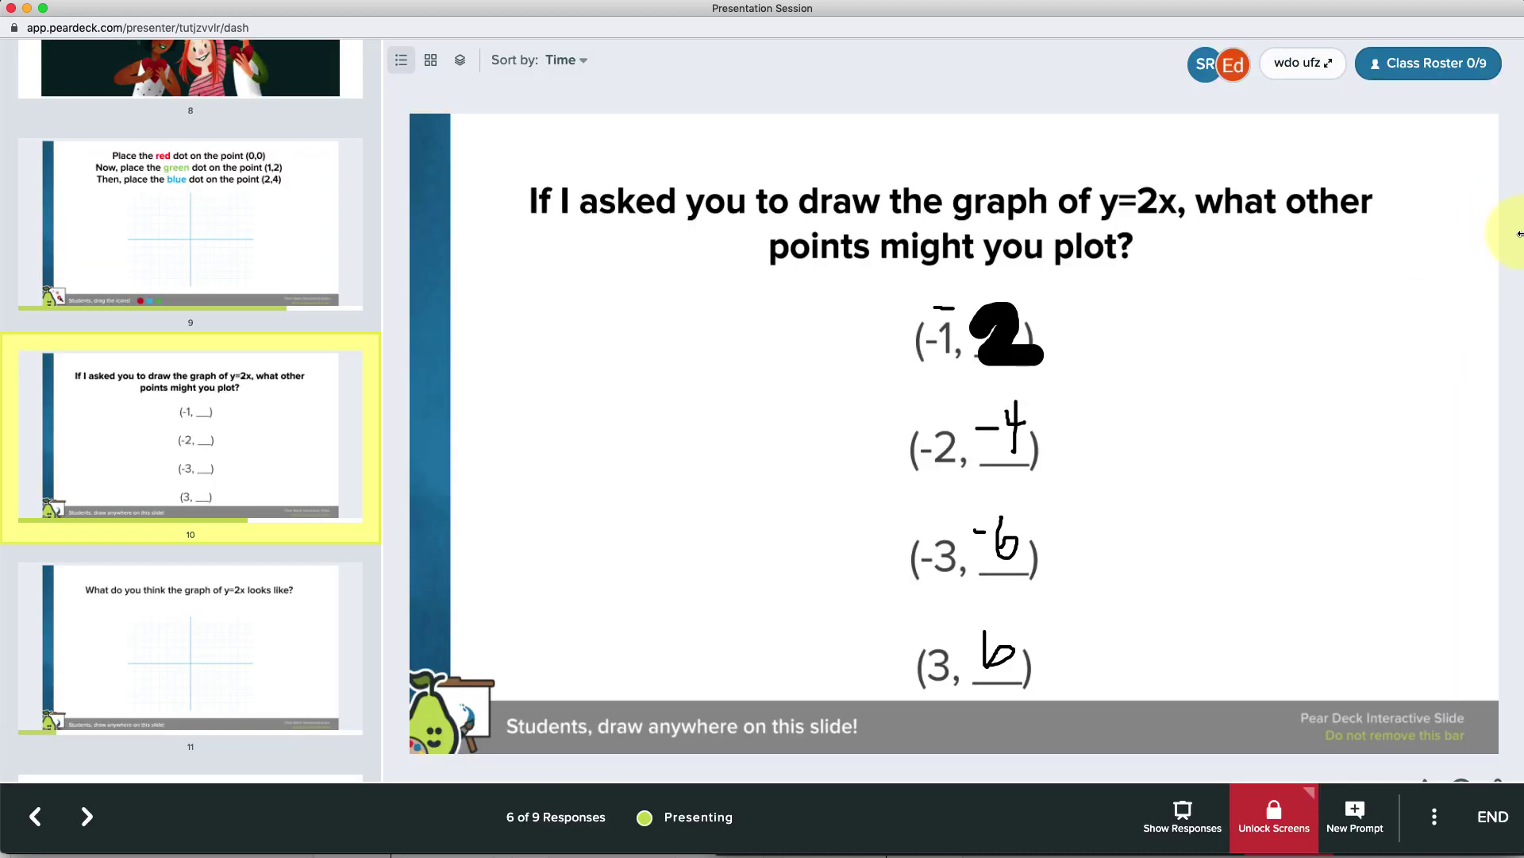
From the co-teacher's dashboard, advance the session two slides to slide 12 and hide the notes on both dashboards.
{"action": "left_click_drag", "start_coordinate": [1519, 233], "coordinate": [803, 258]}
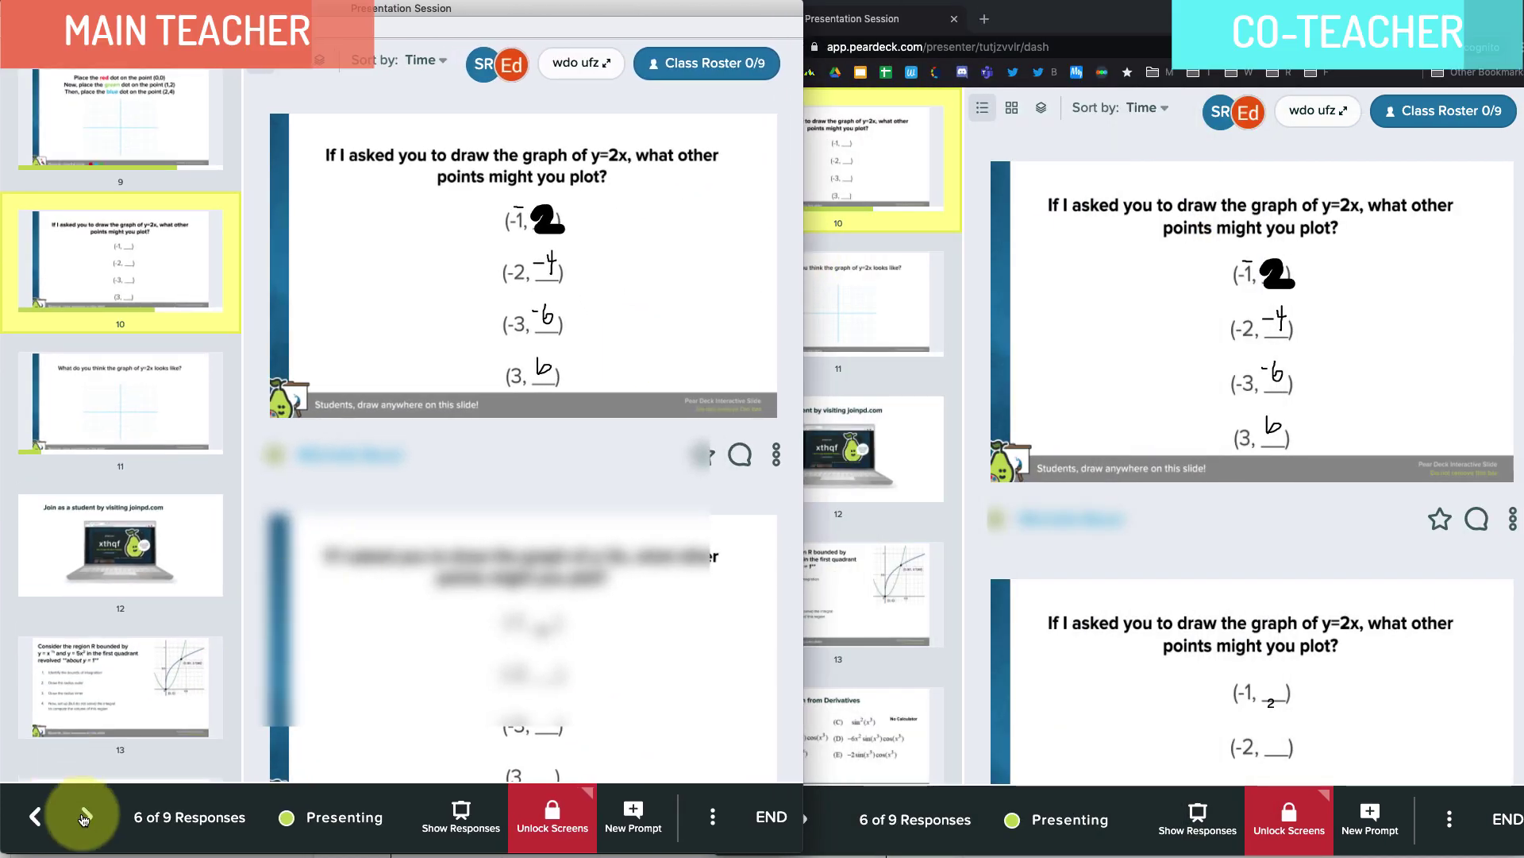
{"action": "left_click", "coordinate": [918, 720]}
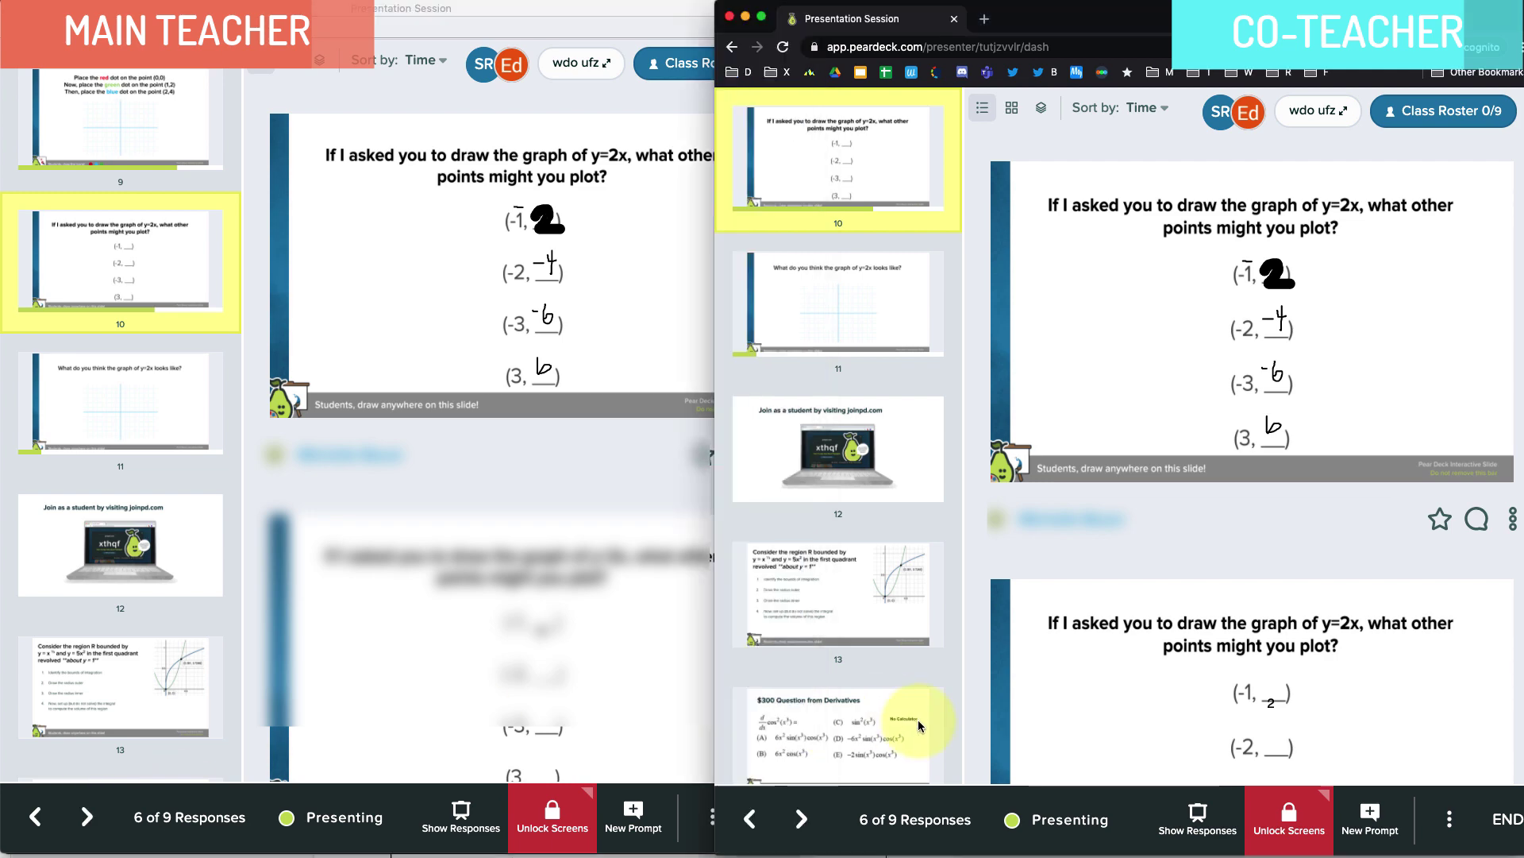
{"action": "left_click", "coordinate": [802, 820]}
{"action": "left_click", "coordinate": [802, 820]}
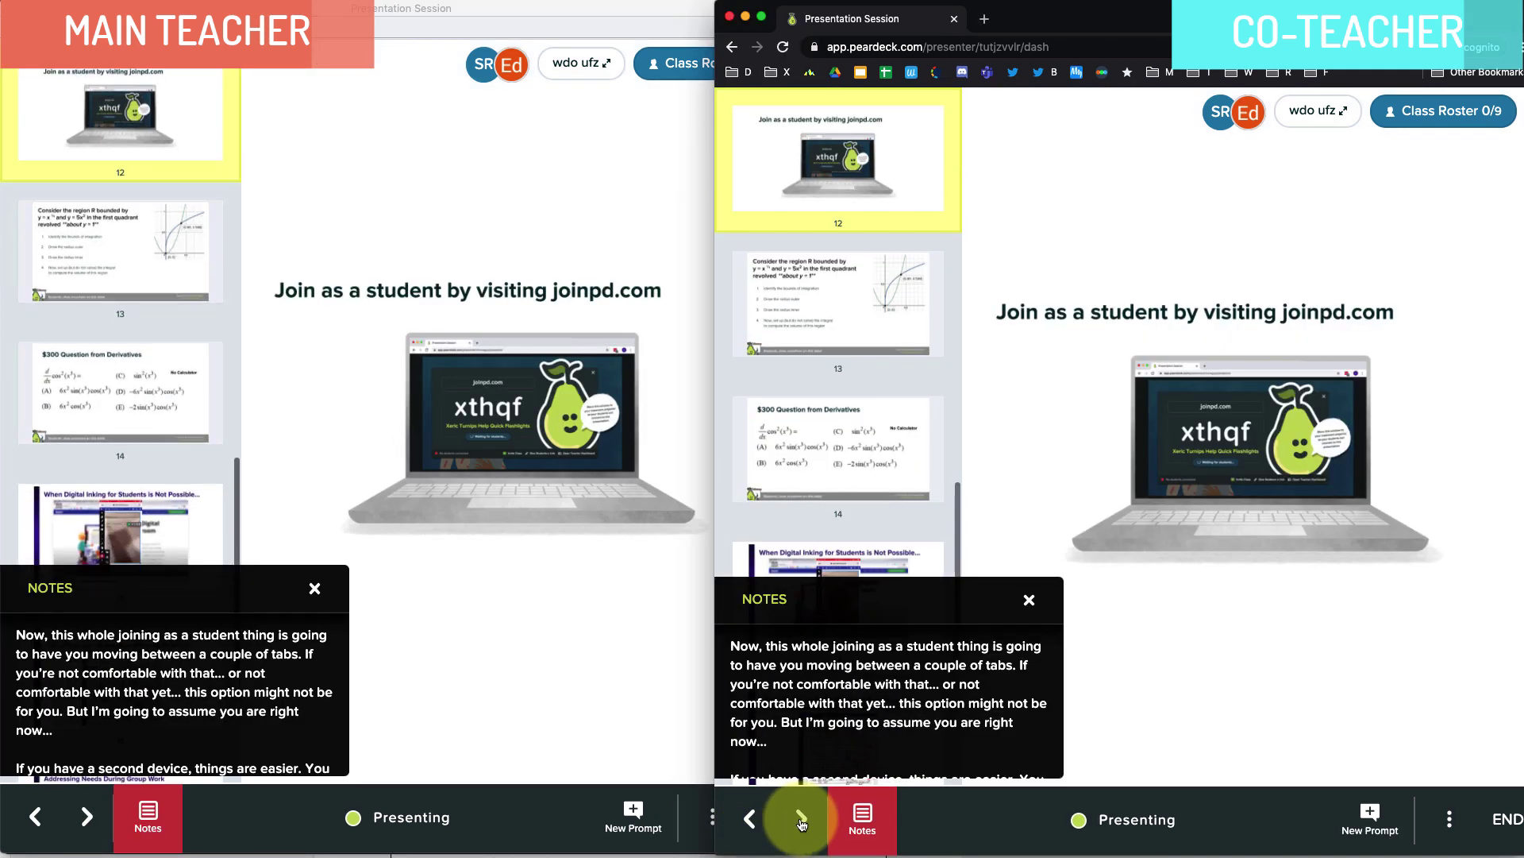
{"action": "left_click", "coordinate": [1029, 599]}
{"action": "left_click", "coordinate": [315, 592]}
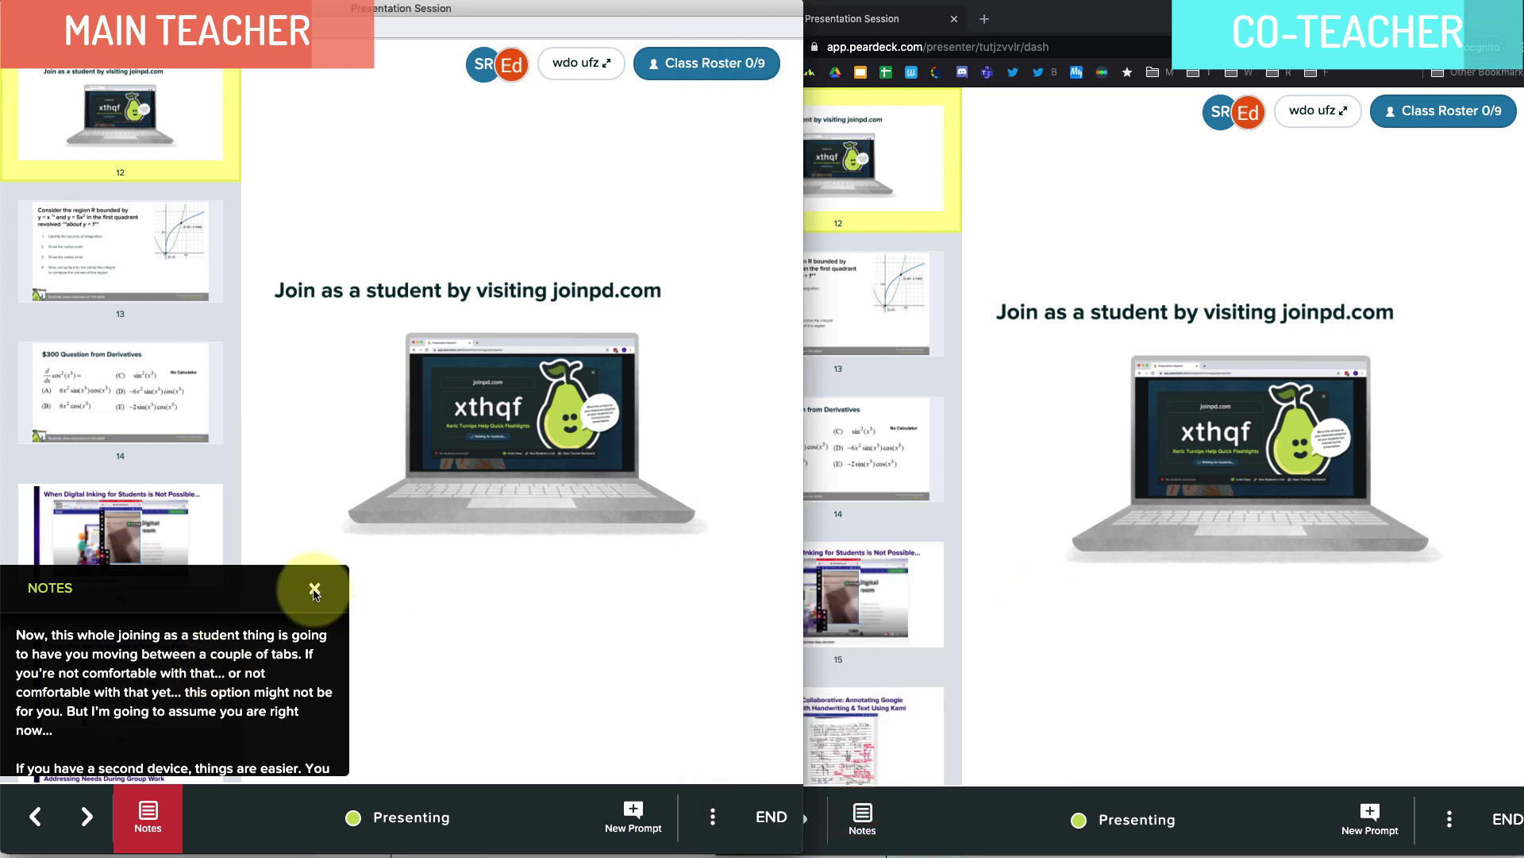
{"action": "left_click", "coordinate": [315, 589]}
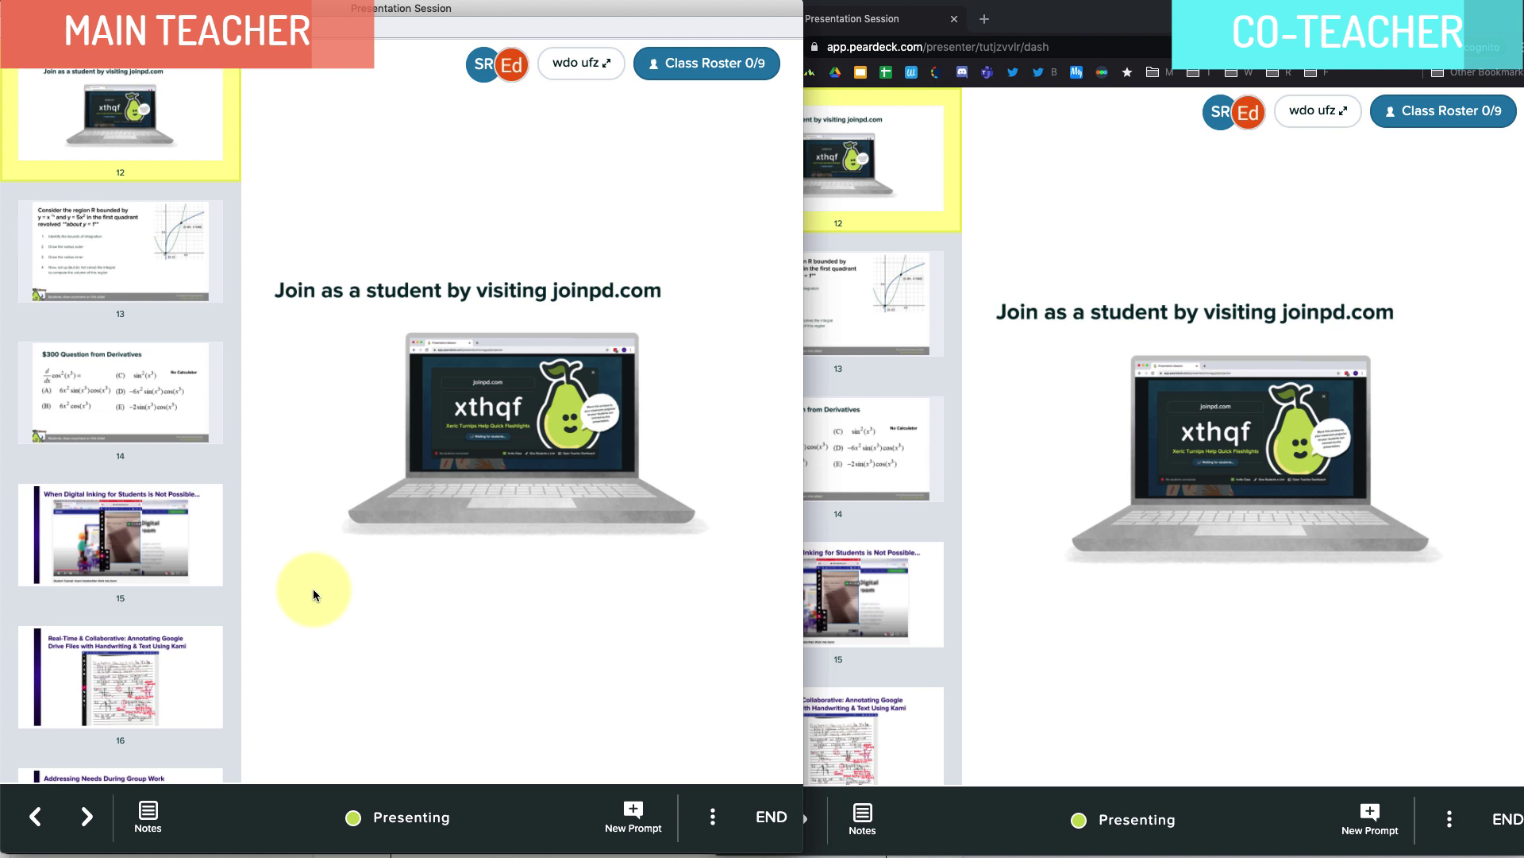
Turn on Student-Paced Mode from the main teacher's dashboard and acknowledge the notice.
{"action": "left_click", "coordinate": [1005, 629]}
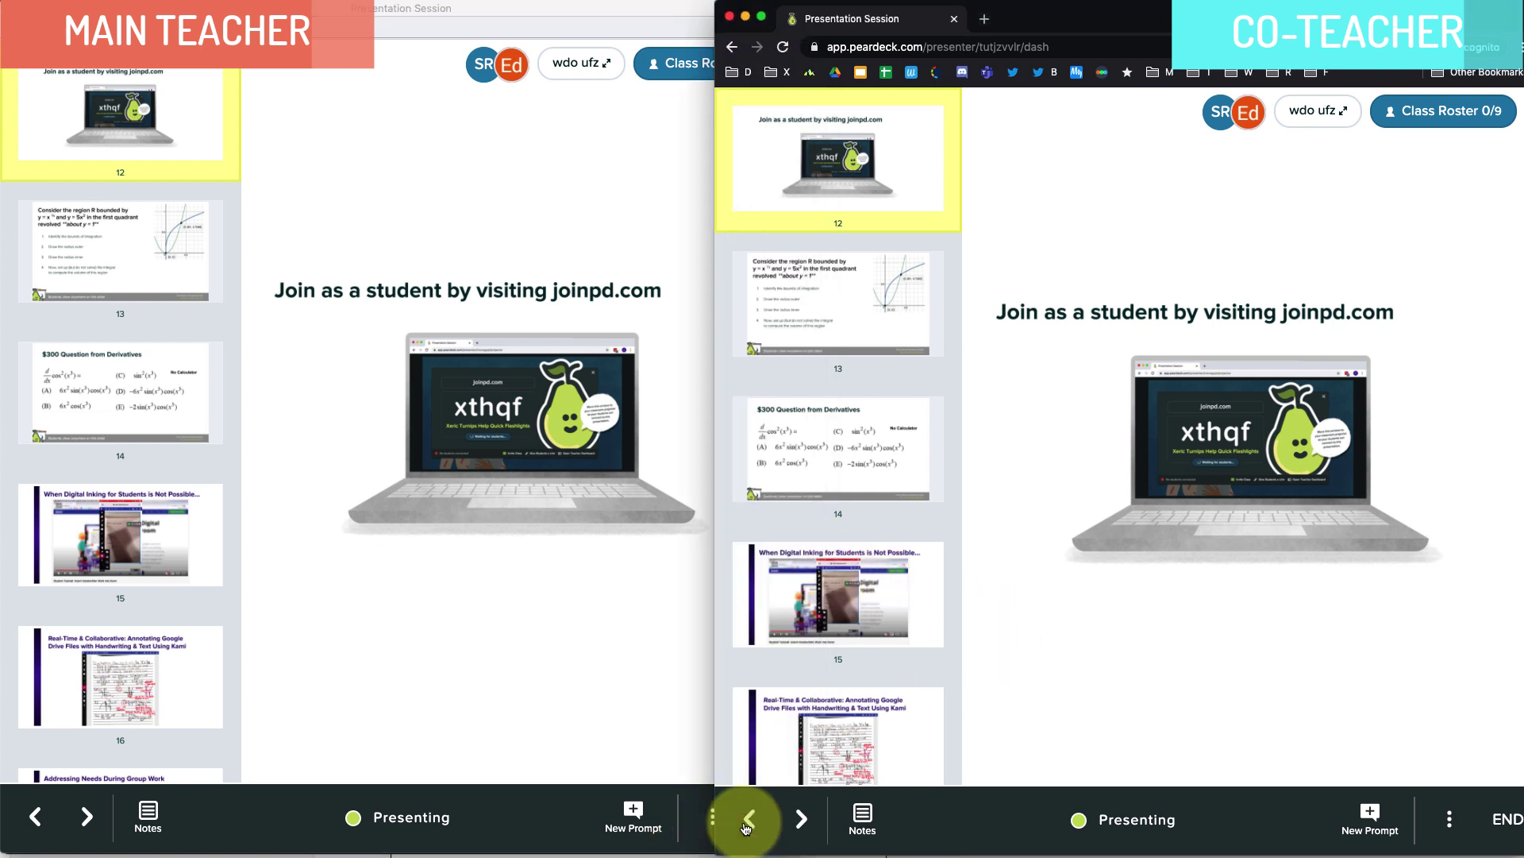
{"action": "left_click", "coordinate": [702, 822]}
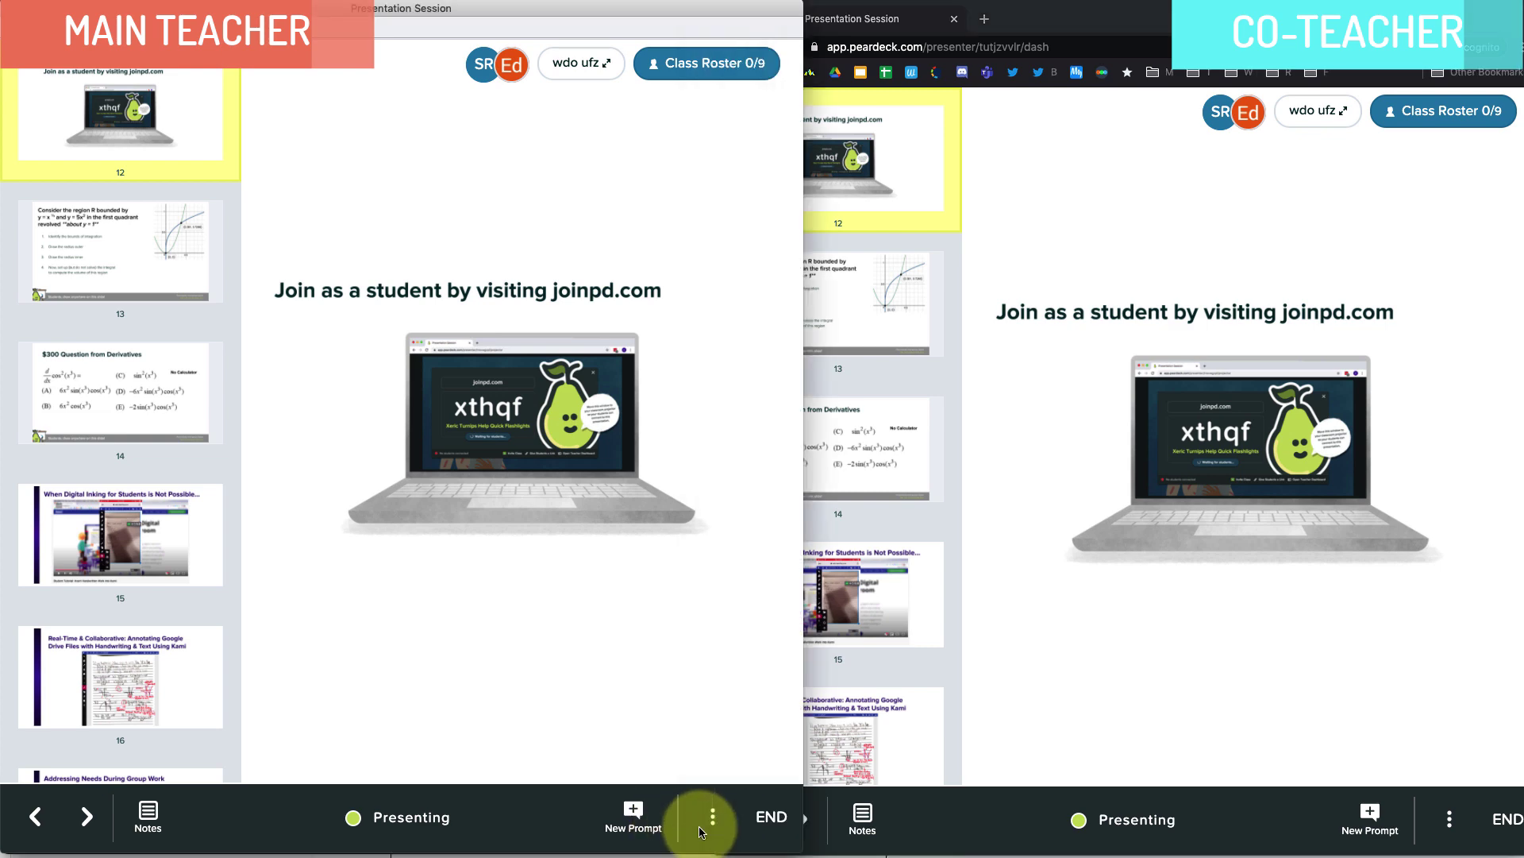
{"action": "left_click", "coordinate": [712, 828]}
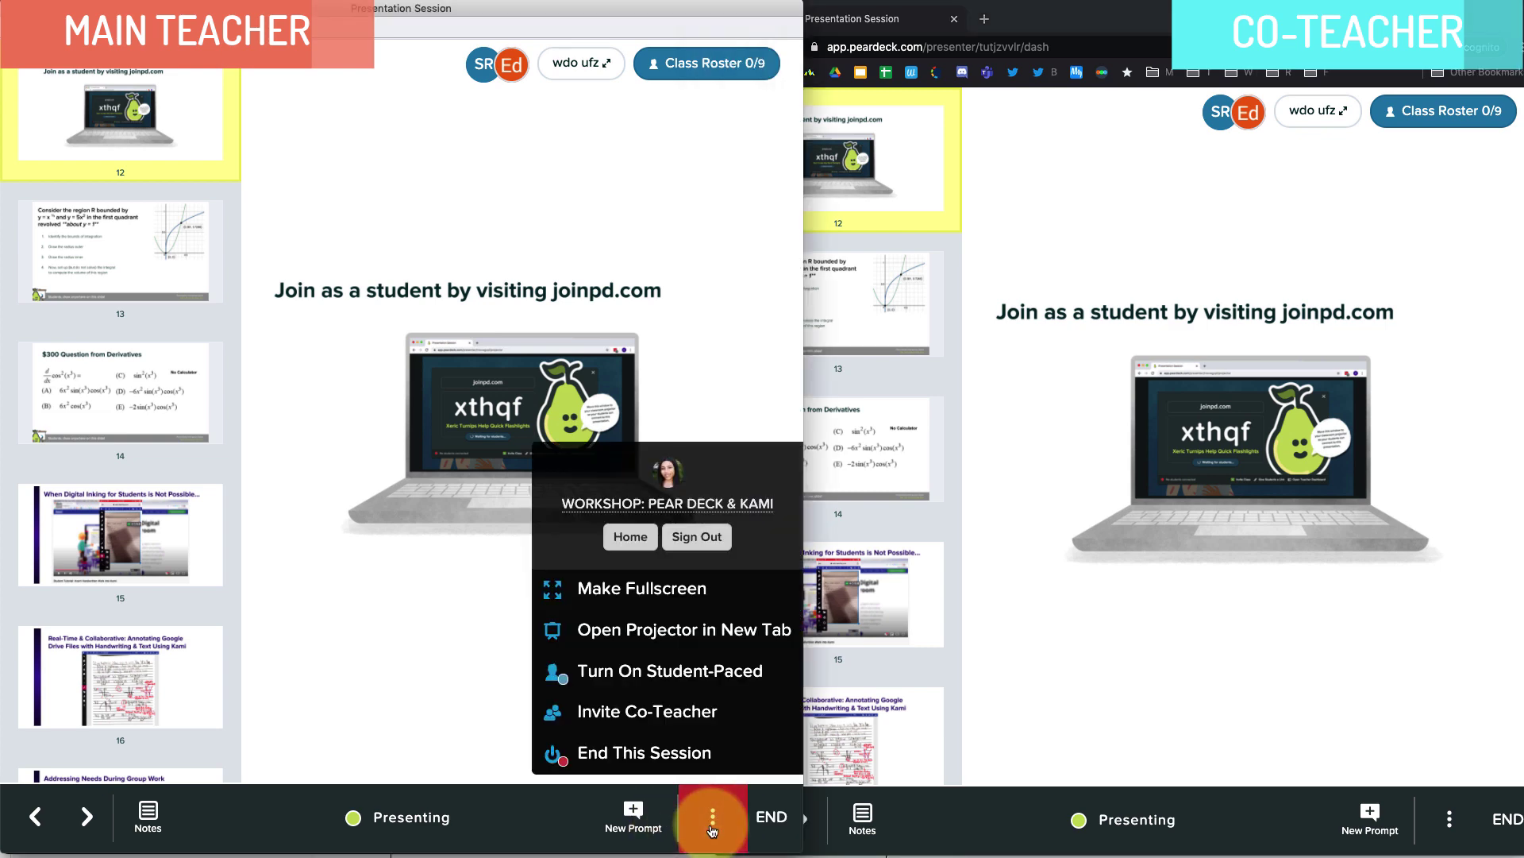
{"action": "left_click", "coordinate": [746, 670]}
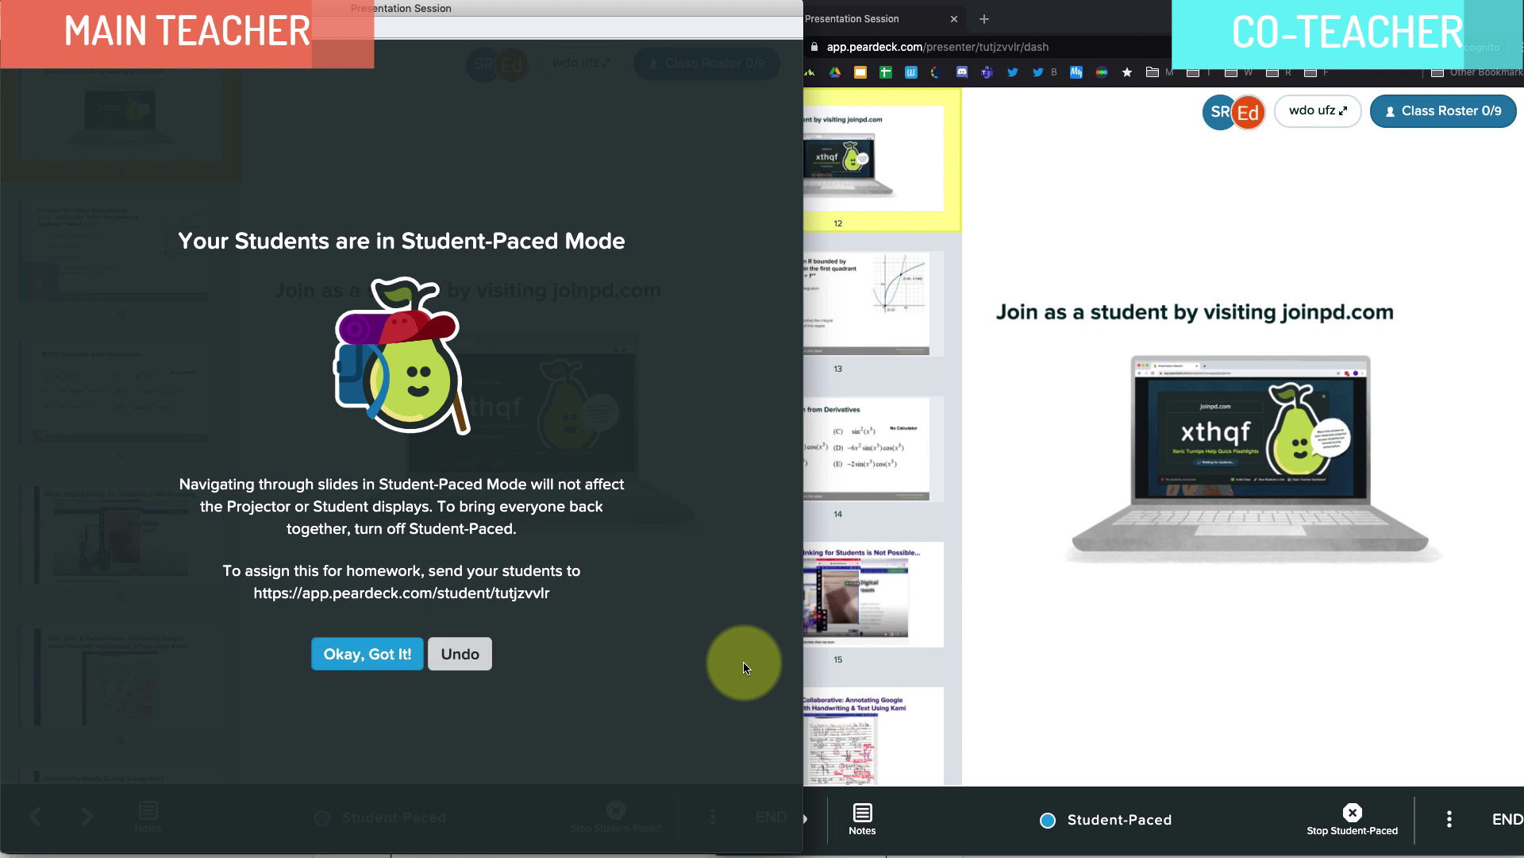
{"action": "left_click", "coordinate": [373, 659]}
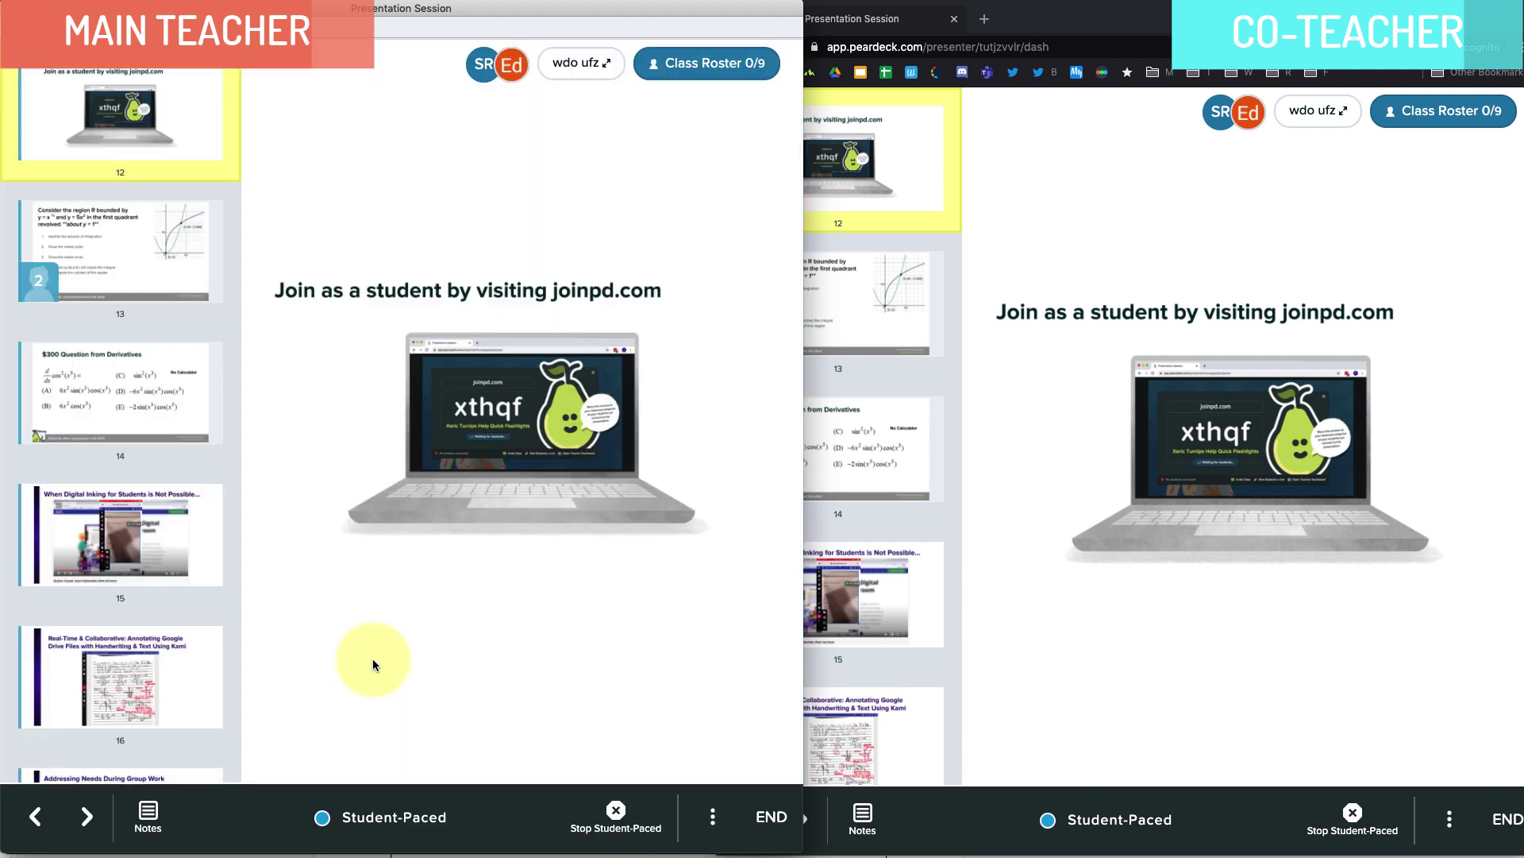
On the co-teacher's dashboard, go back two slides to the slide 10 responses about points on y=2x.
{"action": "left_click", "coordinate": [1074, 701]}
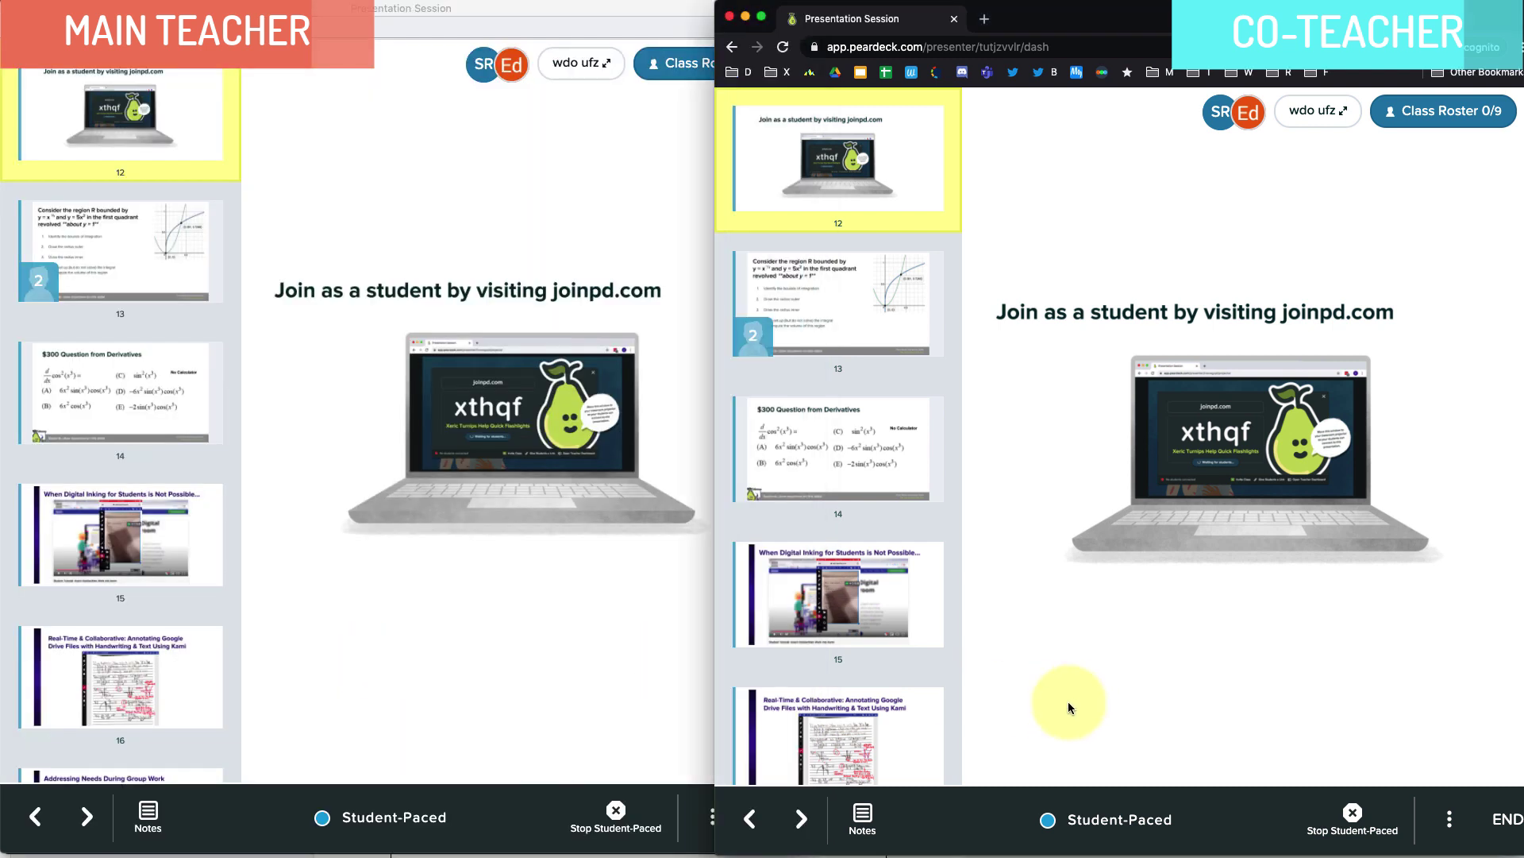
{"action": "left_click", "coordinate": [751, 819]}
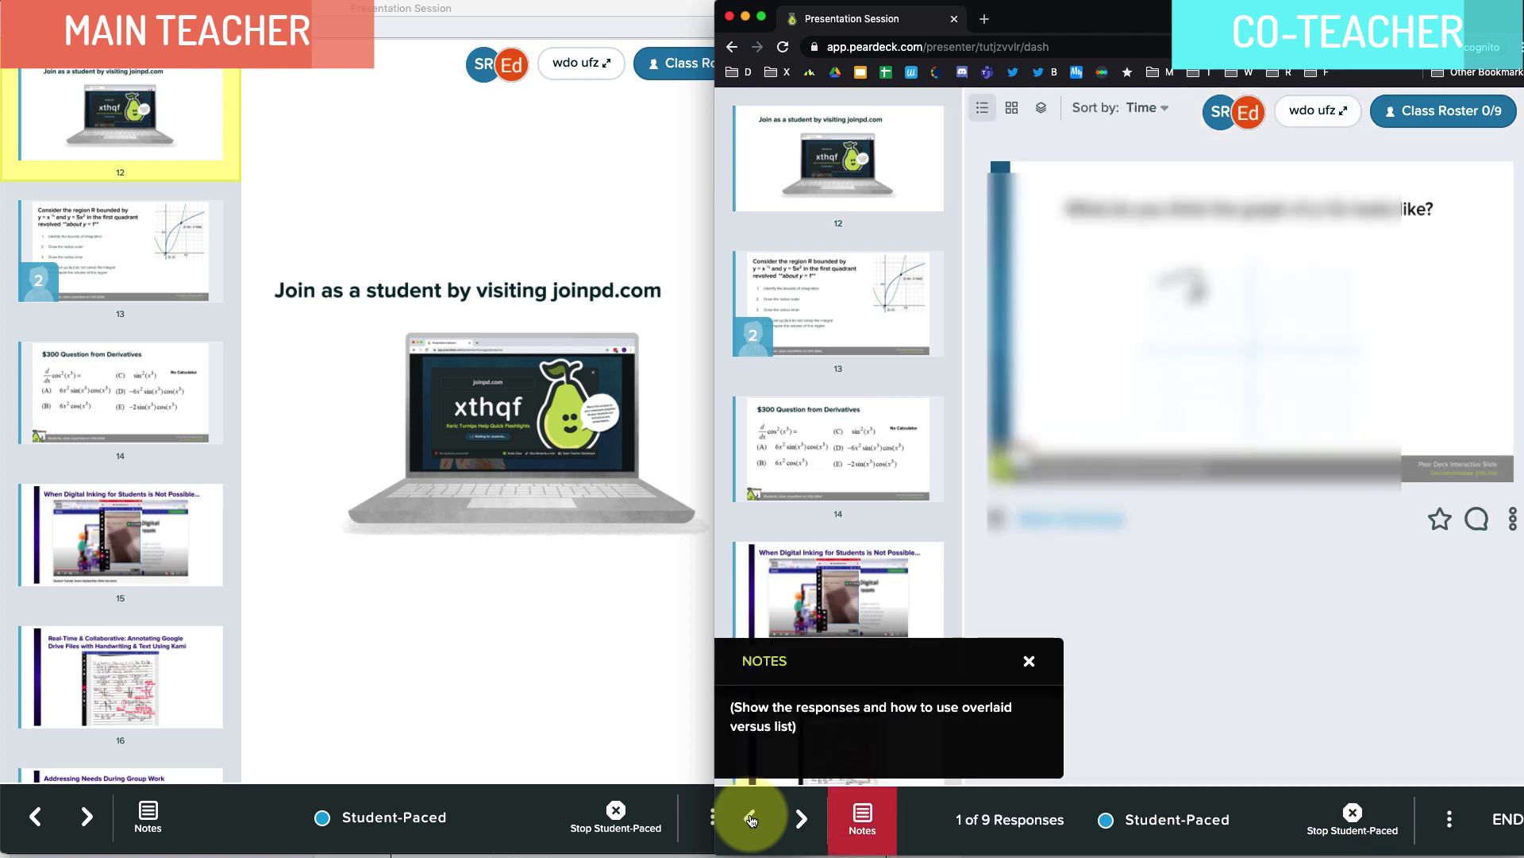
{"action": "left_click", "coordinate": [750, 819]}
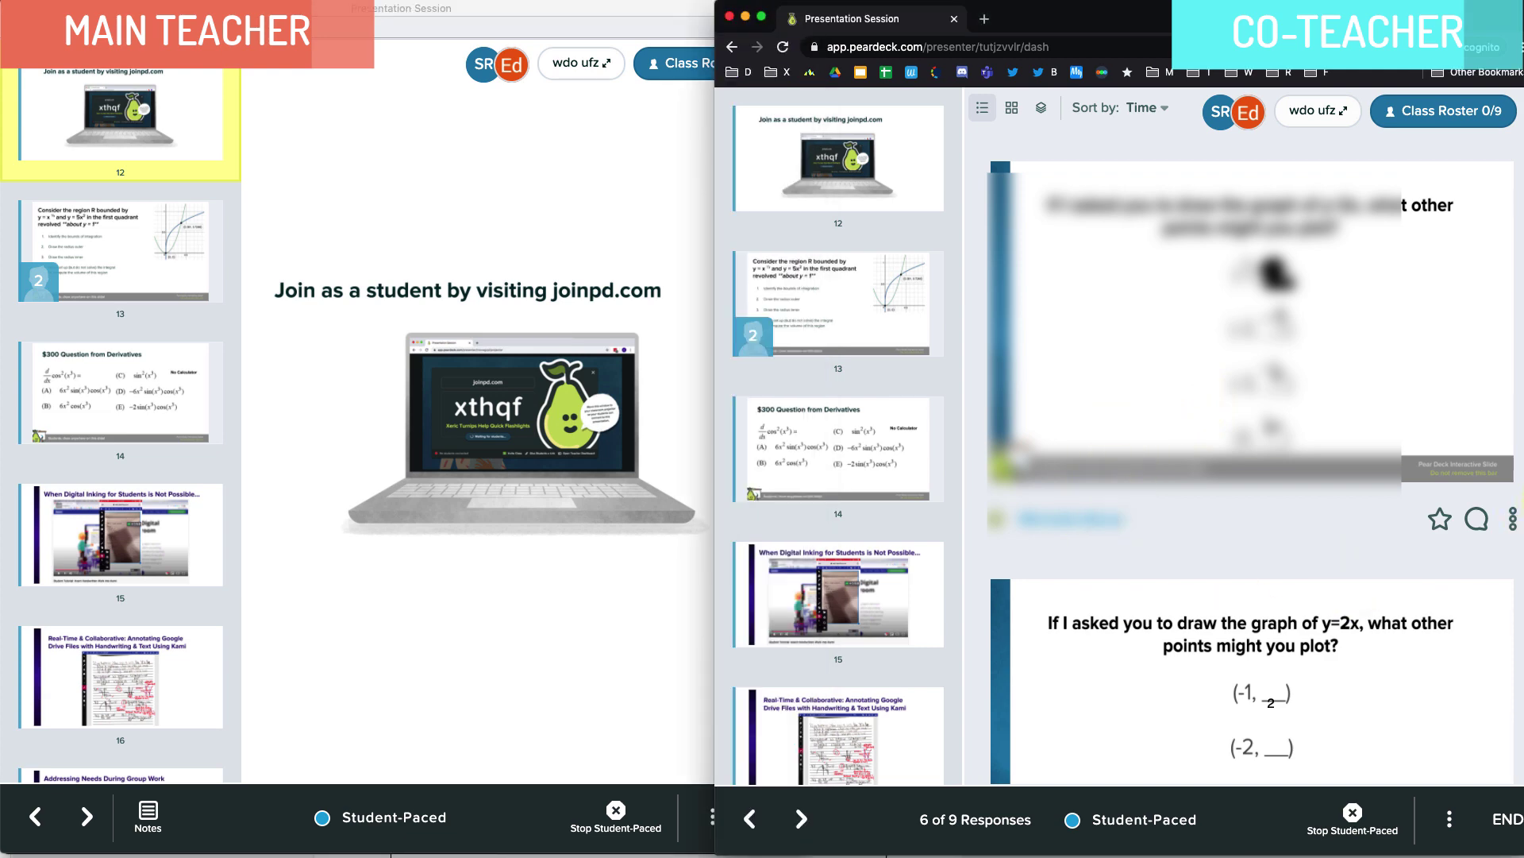
View the feedback form for the first student response on the co-teacher's dashboard, and close it without sending feedback.
{"action": "left_click", "coordinate": [1477, 521]}
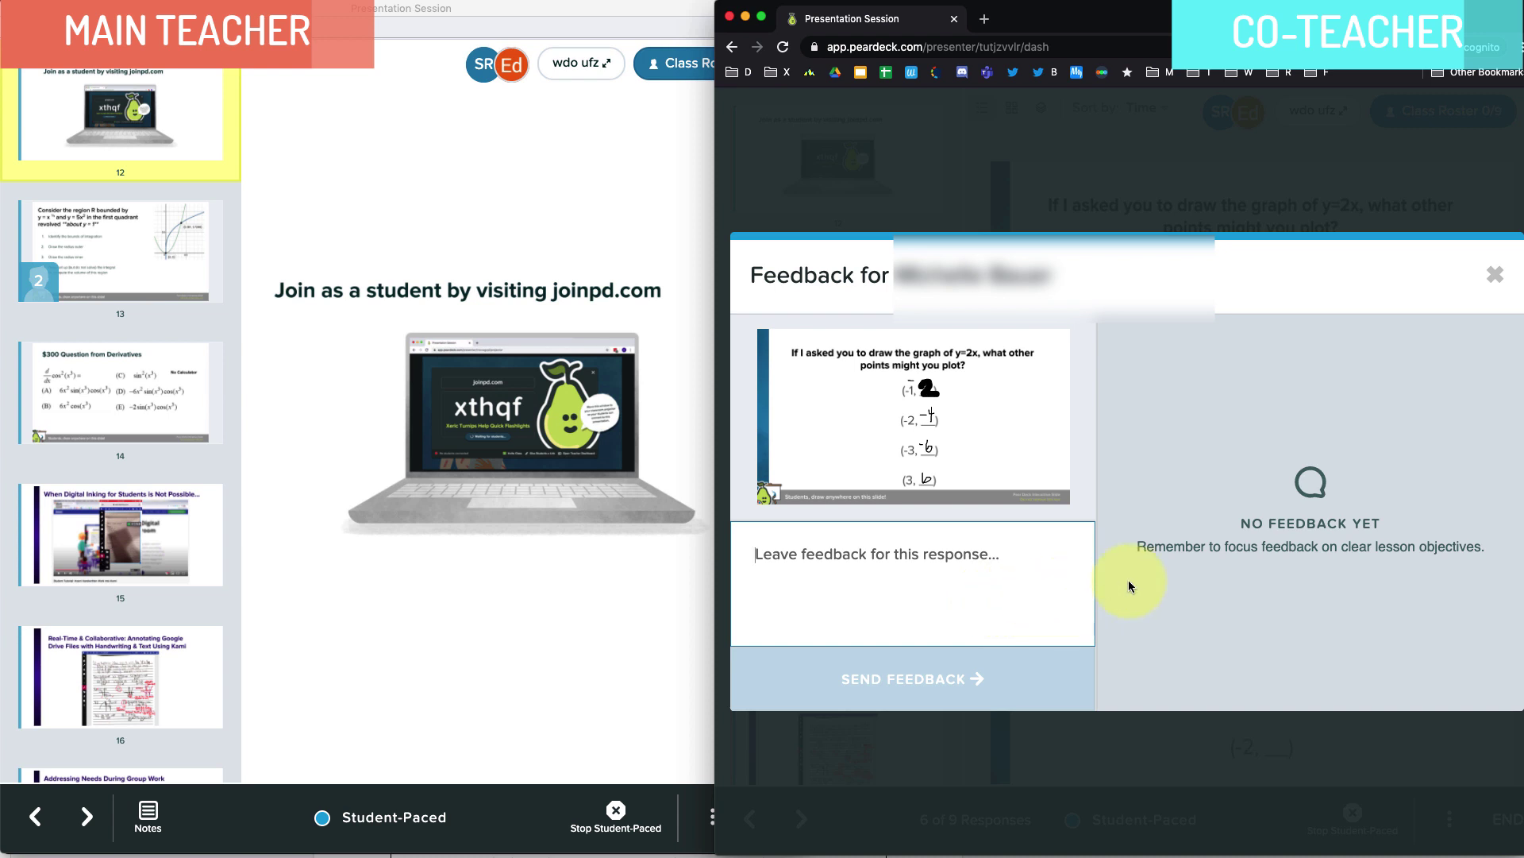
{"action": "left_click", "coordinate": [1069, 742]}
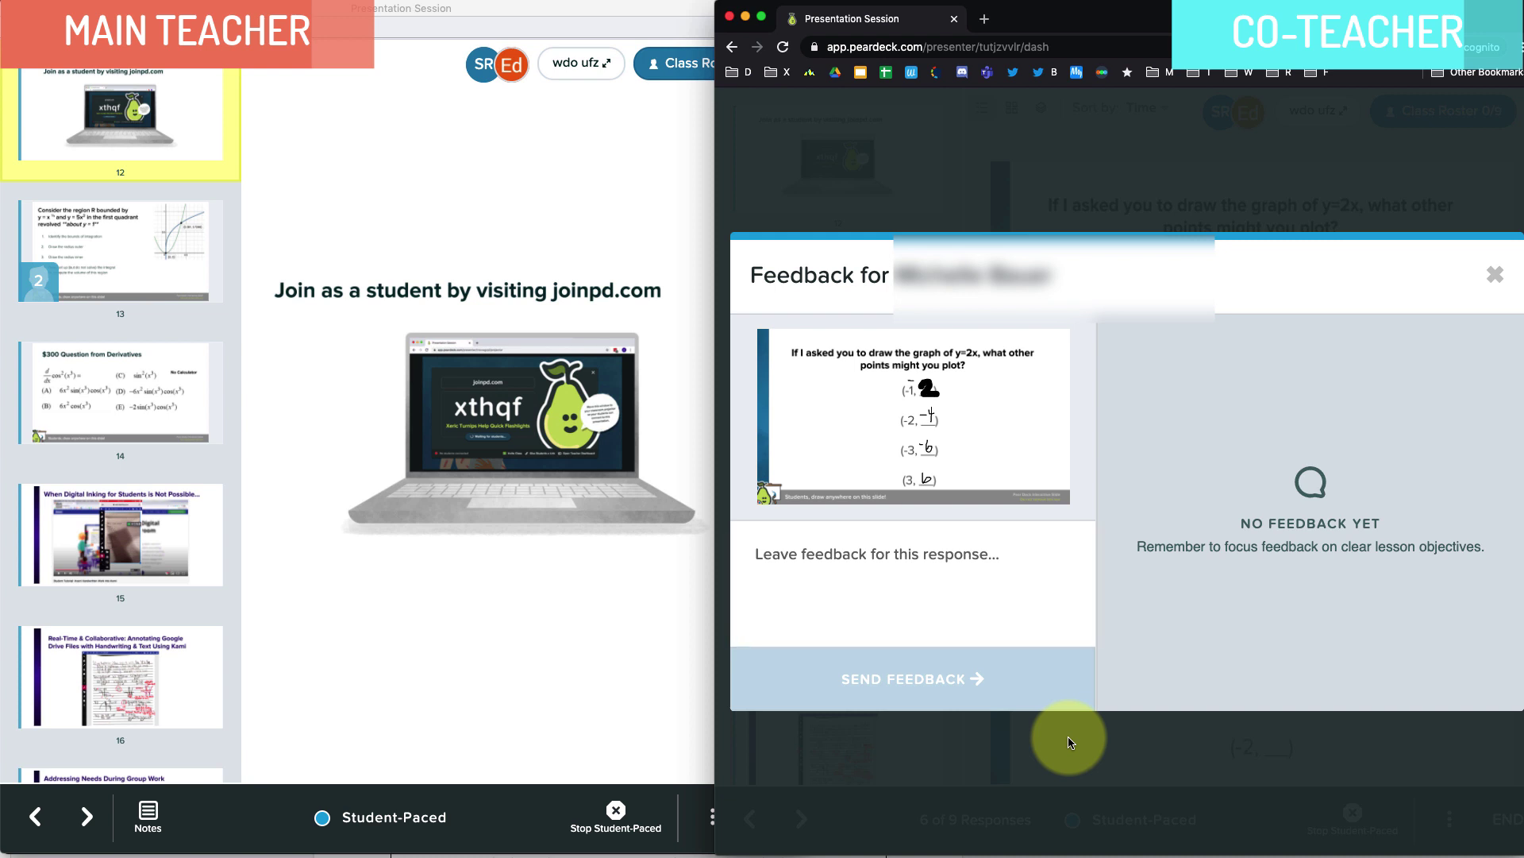
{"action": "left_click", "coordinate": [1495, 274]}
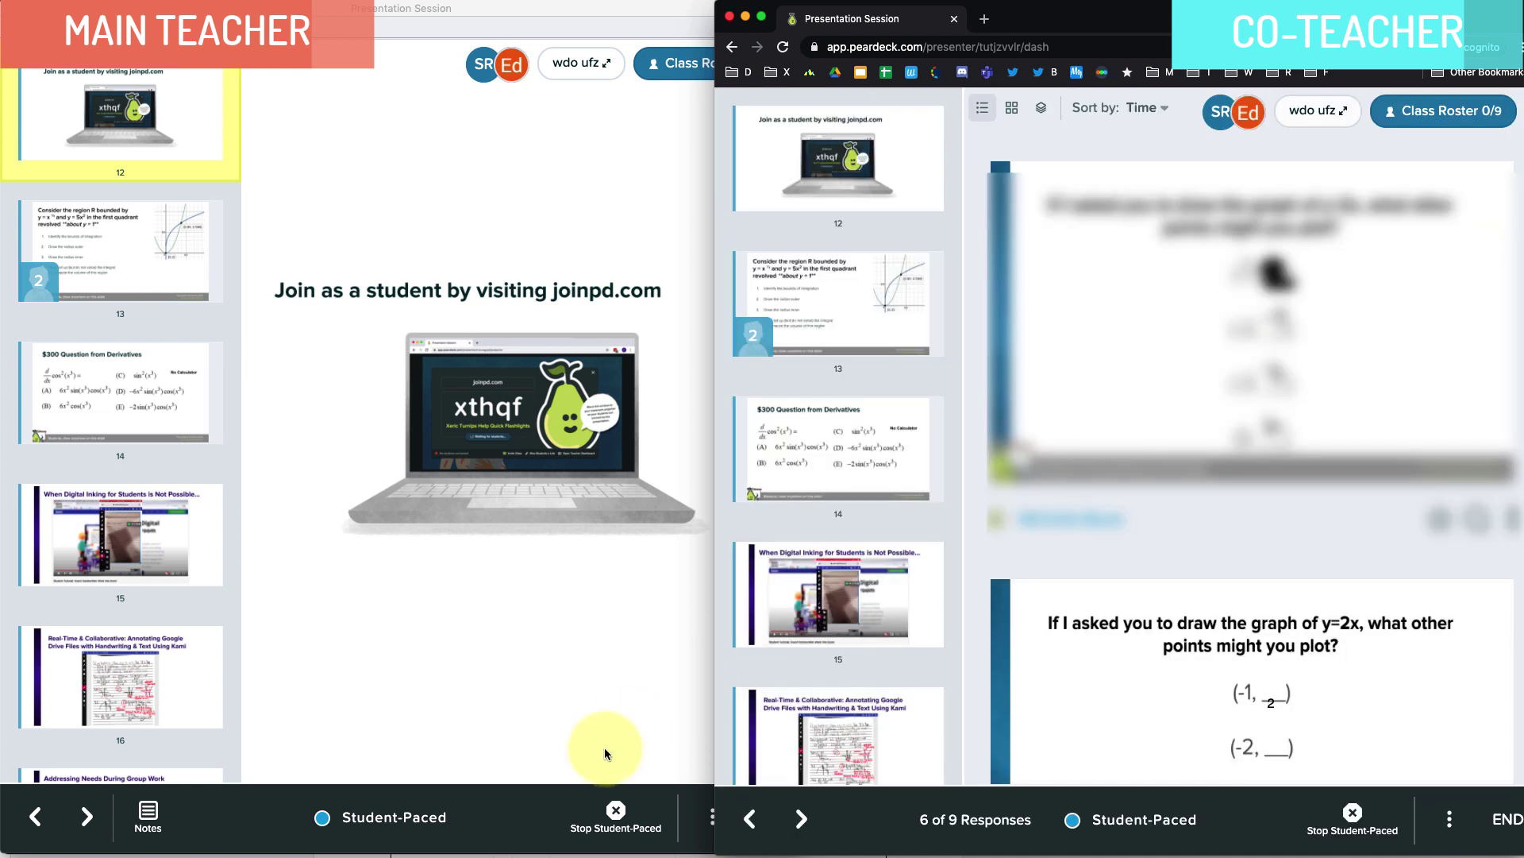
Review the co-teacher's end-session and Publish Student Takeaways option without ending the session, and look through the slide 10 responses.
{"action": "left_click", "coordinate": [1505, 819]}
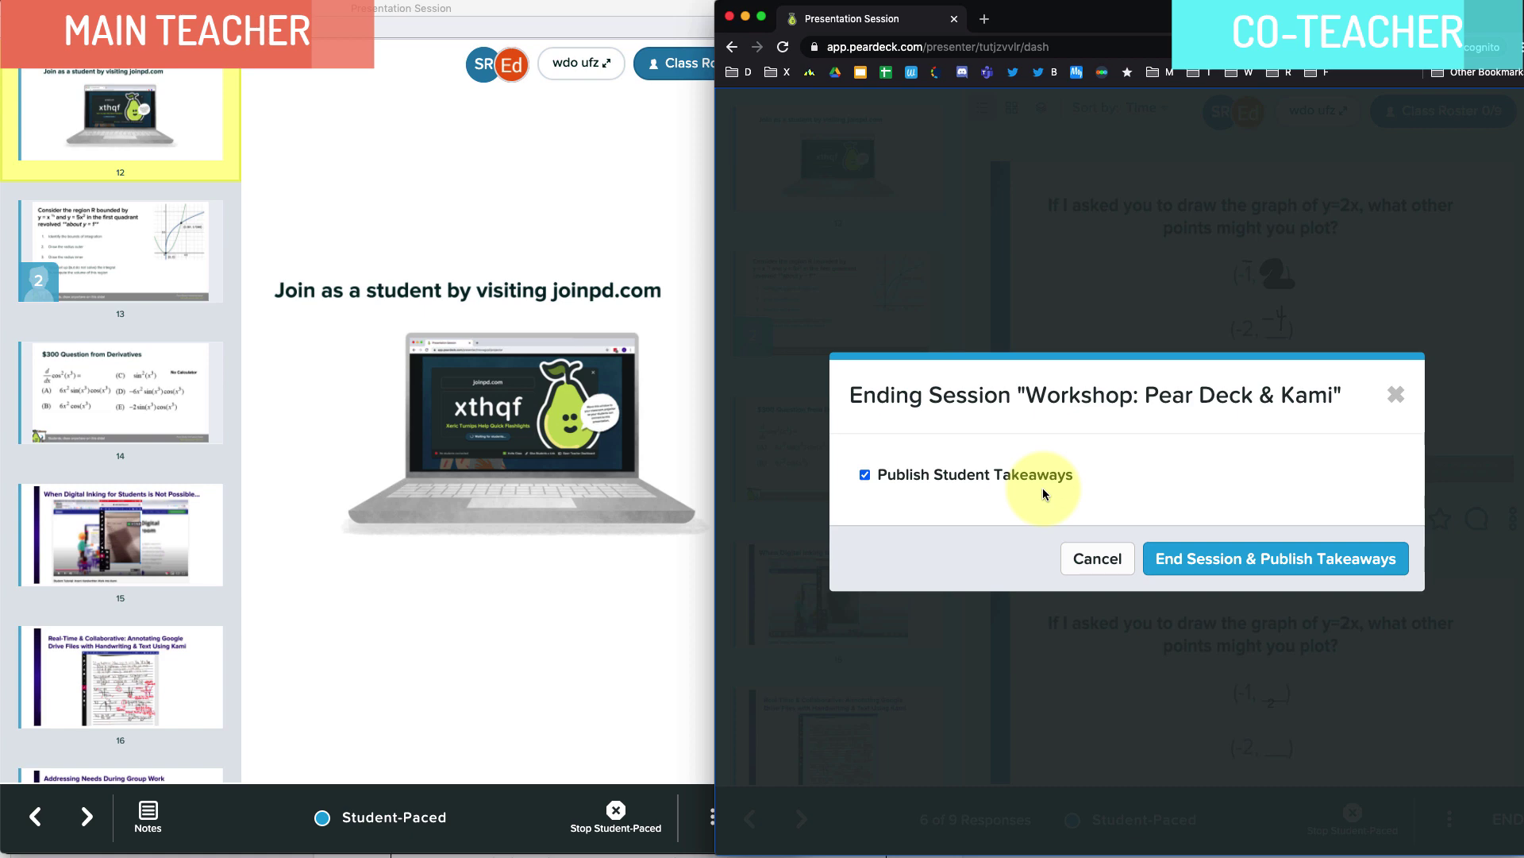
{"action": "left_click", "coordinate": [1397, 396]}
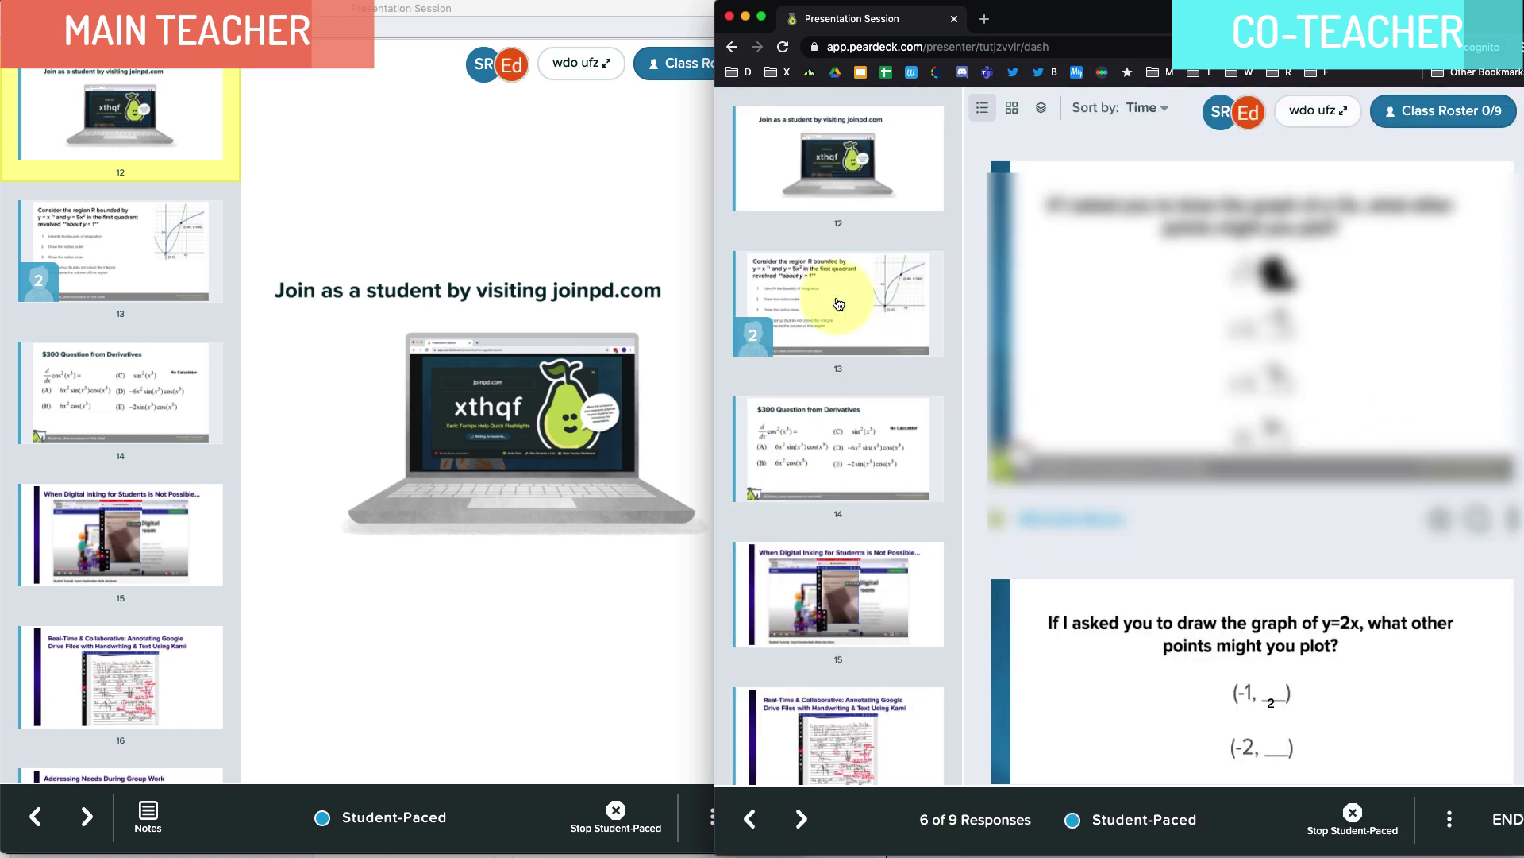
{"action": "scroll", "coordinate": [1121, 464], "scroll_direction": "down", "scroll_amount": 8}
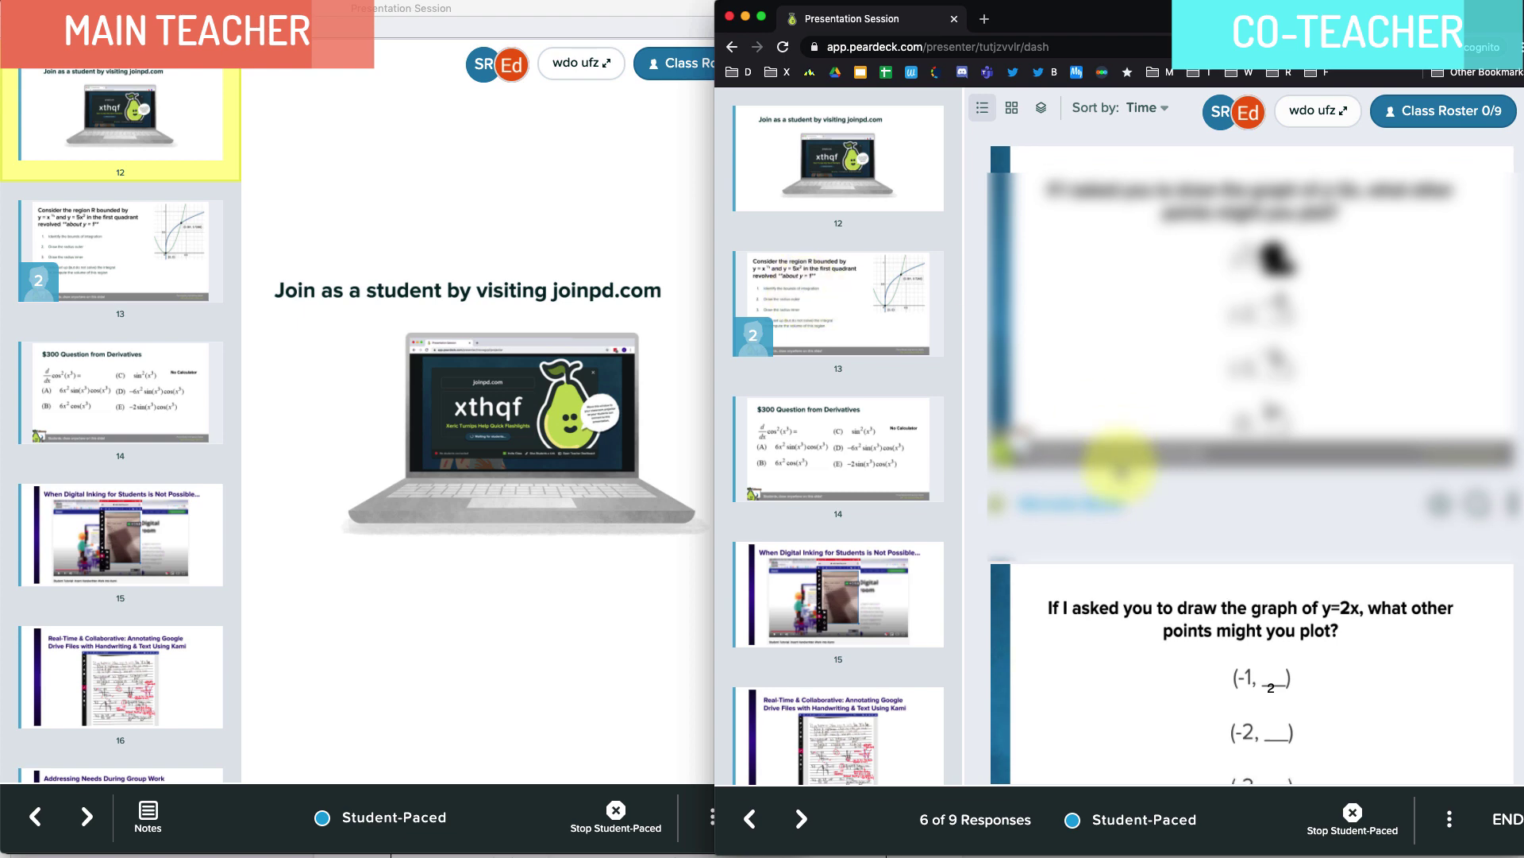
{"action": "scroll", "coordinate": [1118, 468], "scroll_direction": "down", "scroll_amount": 6}
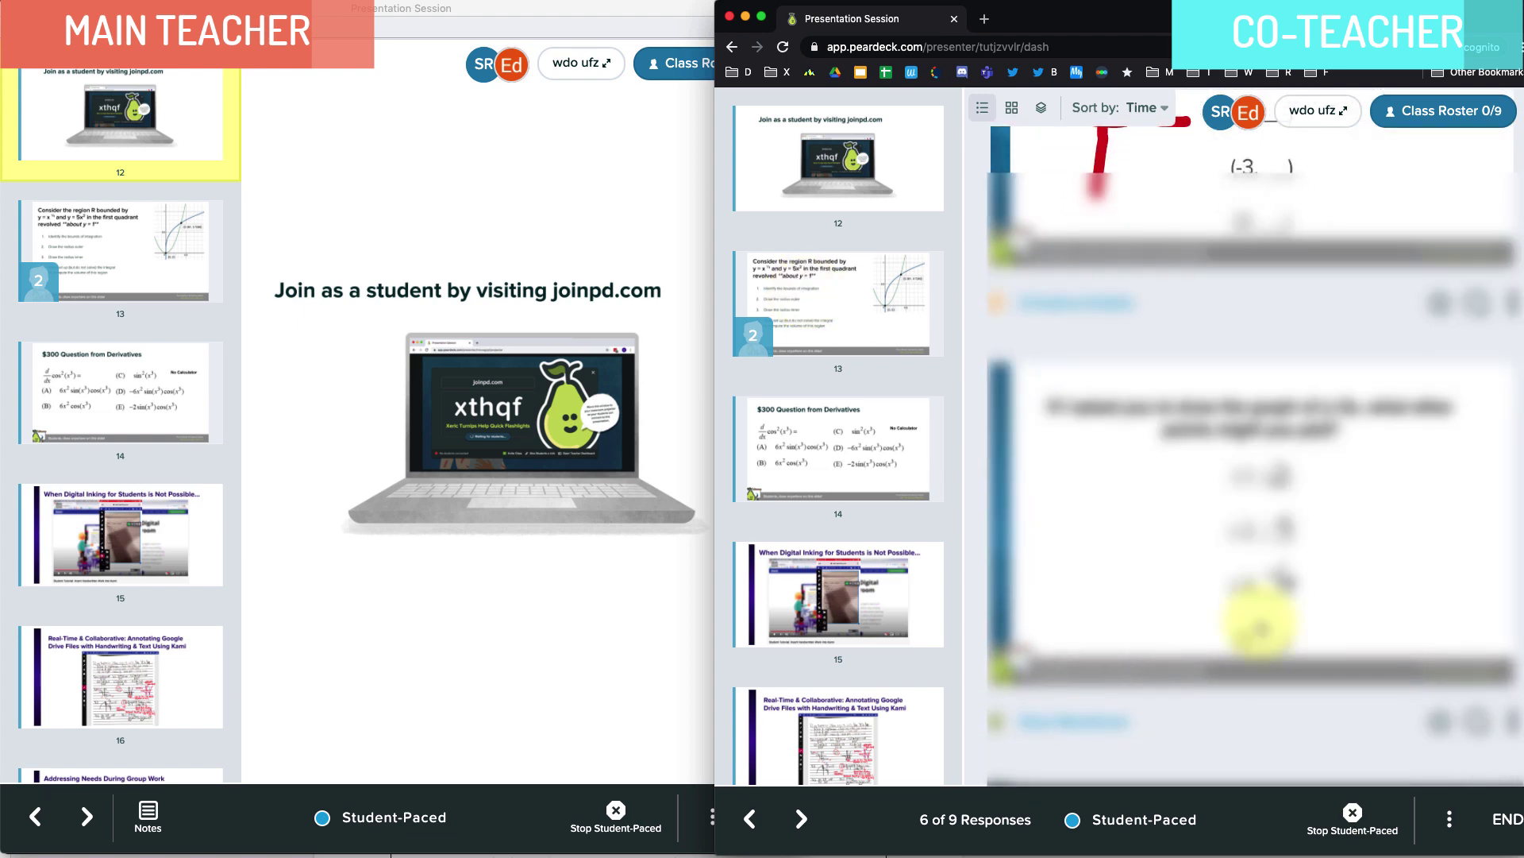
Review the Block from Session option for the co-teacher in the main teacher's roster, and close the roster without blocking.
{"action": "left_click", "coordinate": [683, 228]}
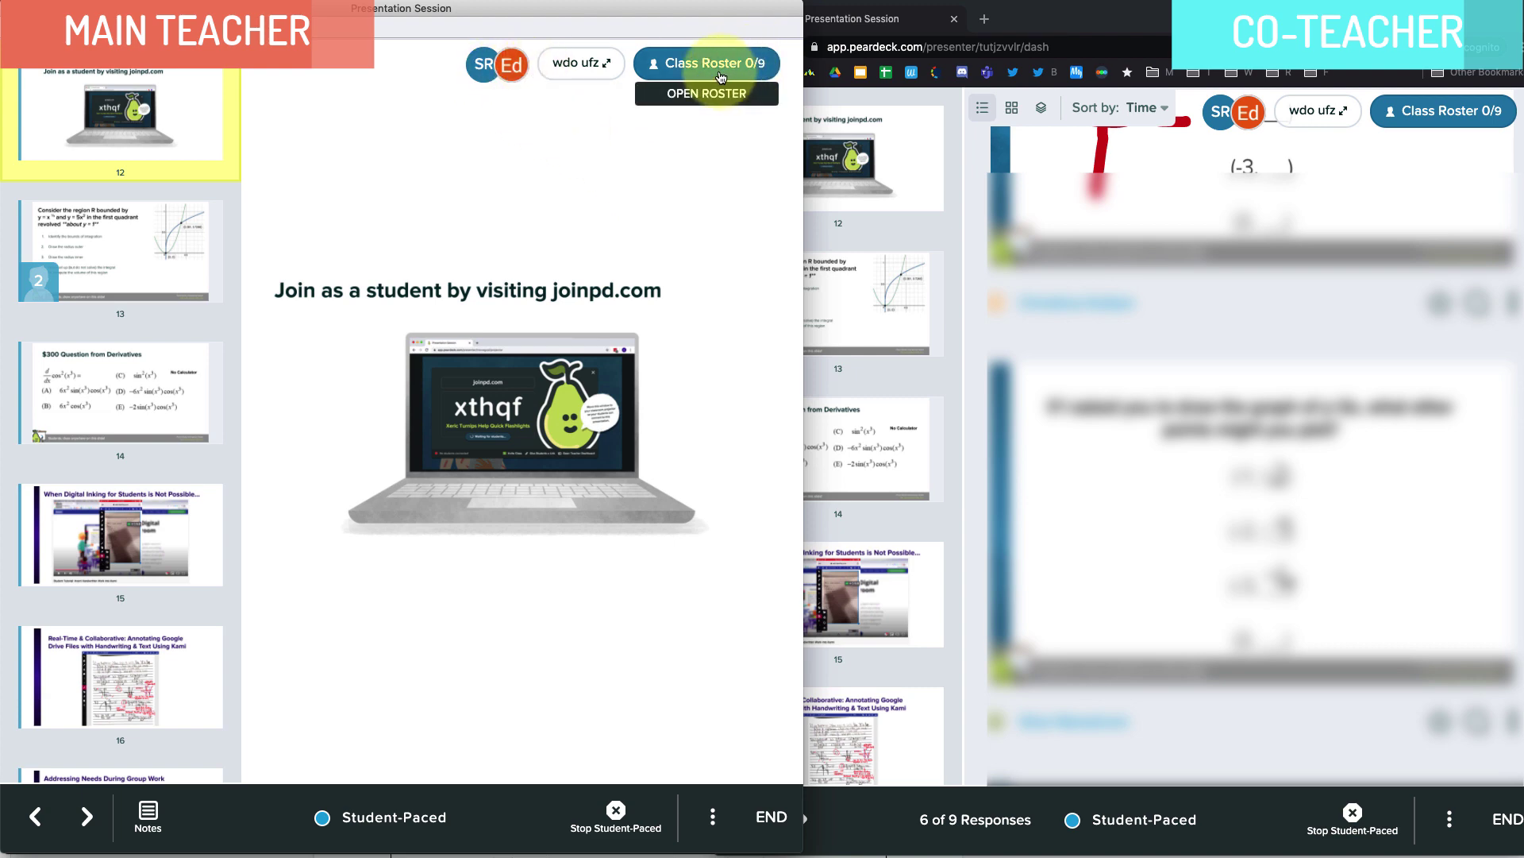
{"action": "left_click", "coordinate": [494, 63]}
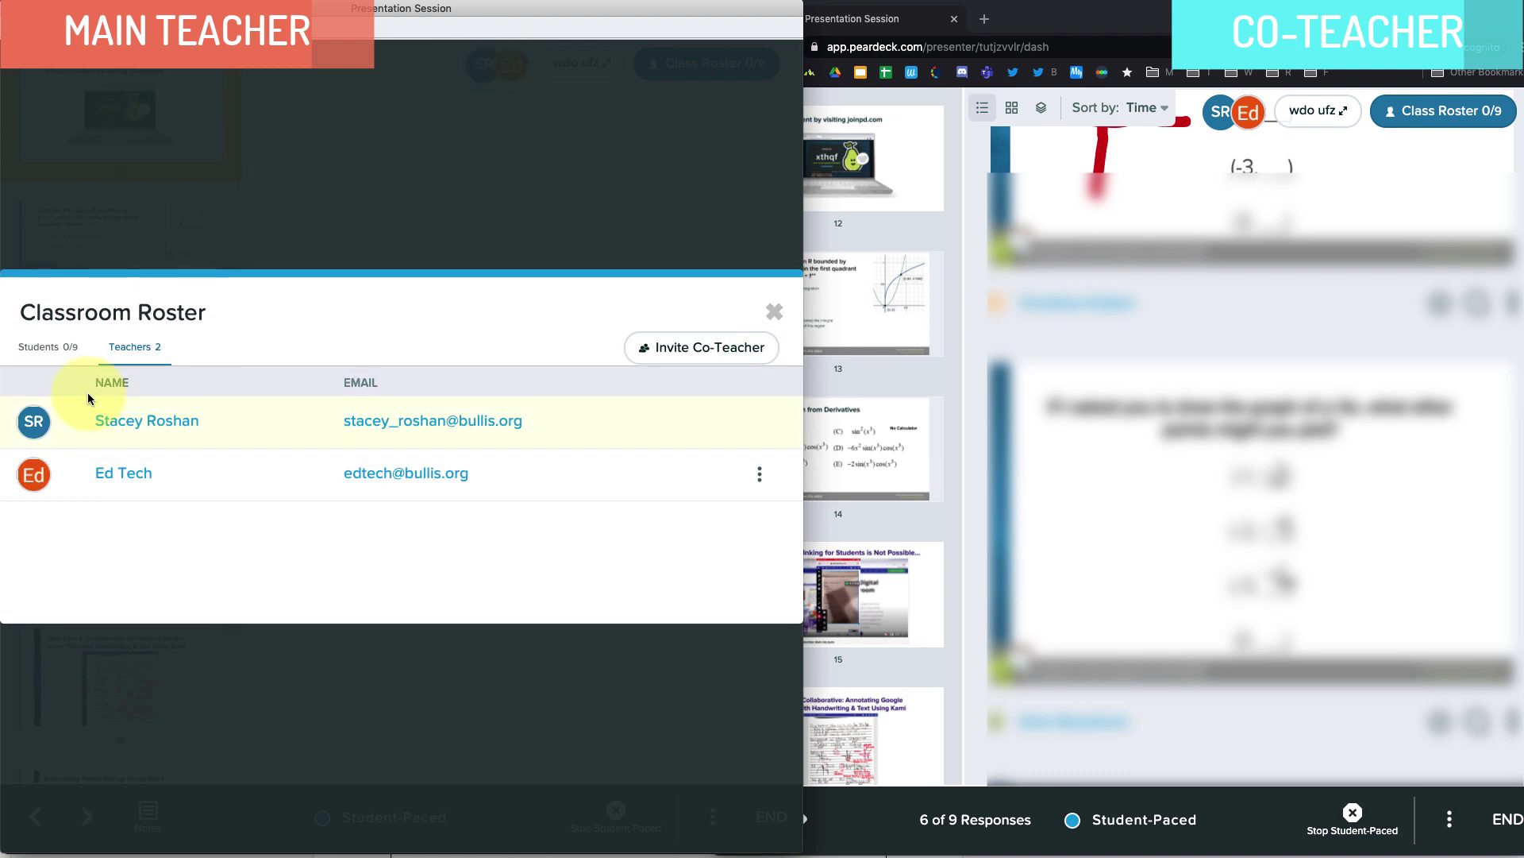
{"action": "left_click", "coordinate": [760, 475]}
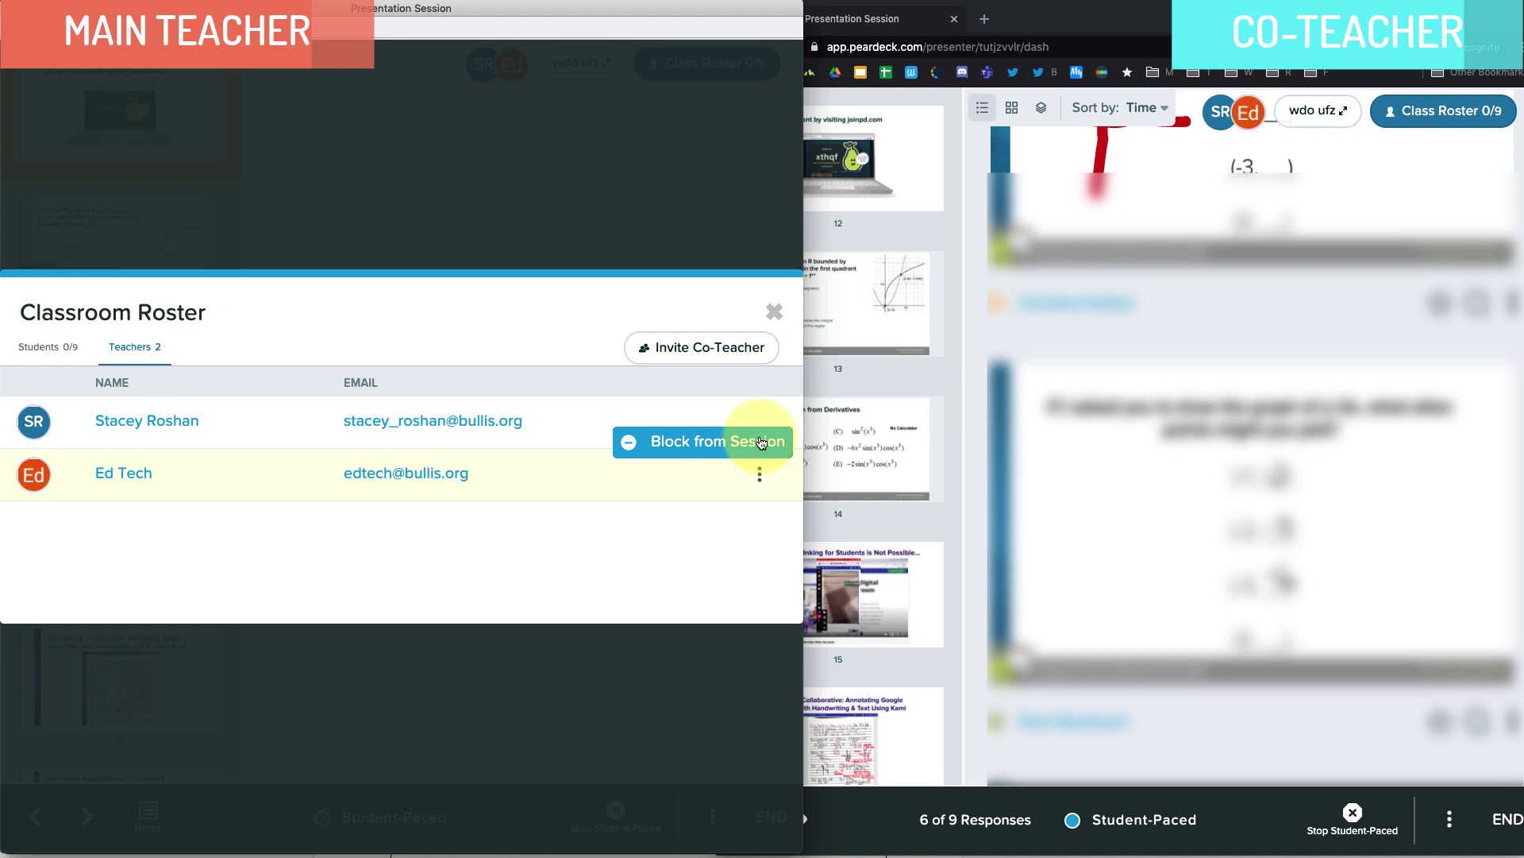
{"action": "left_click", "coordinate": [775, 313]}
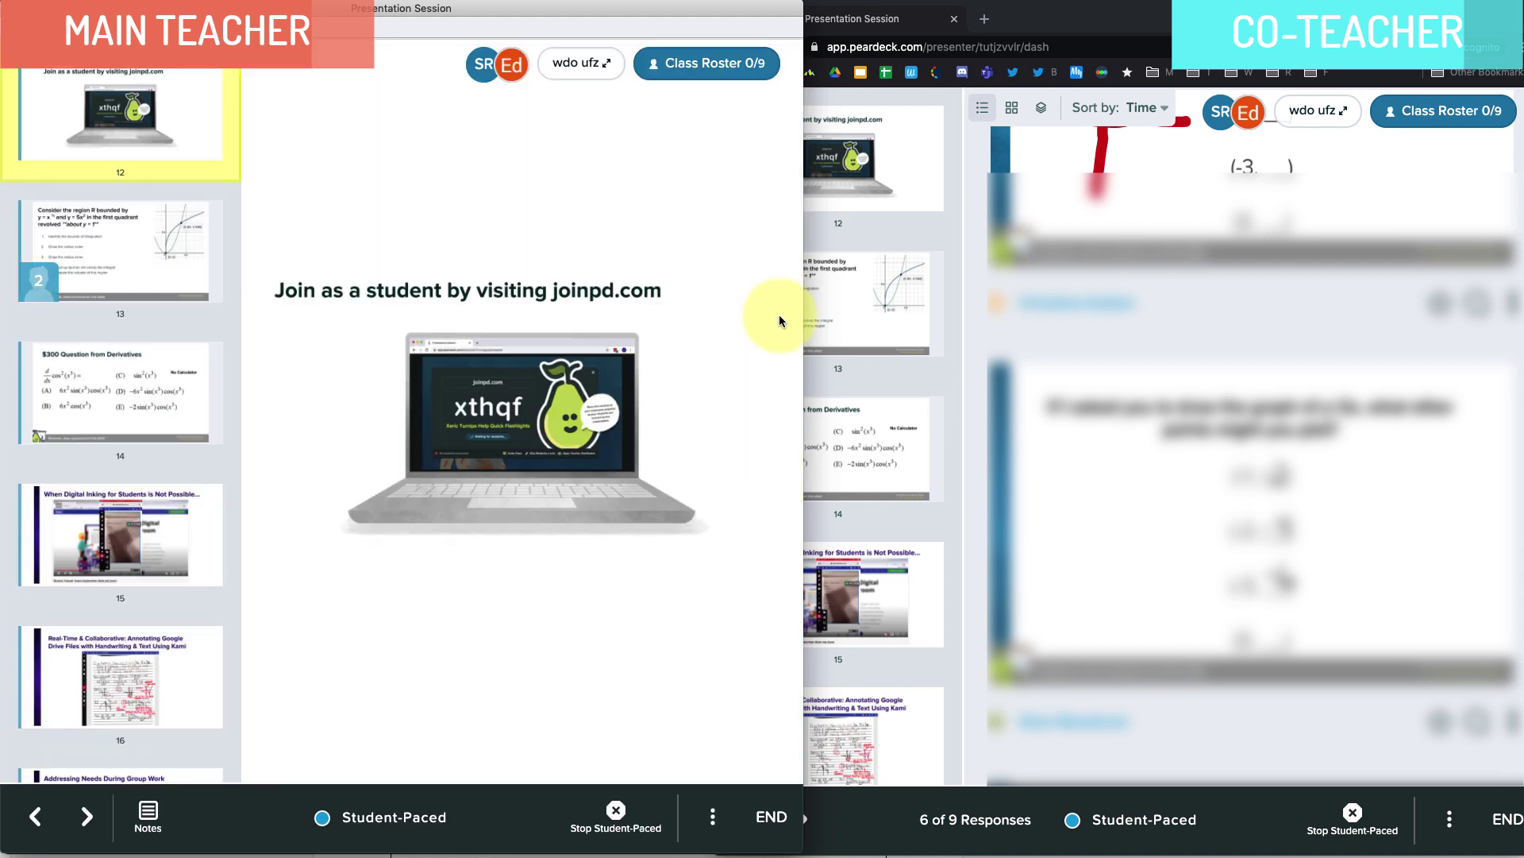